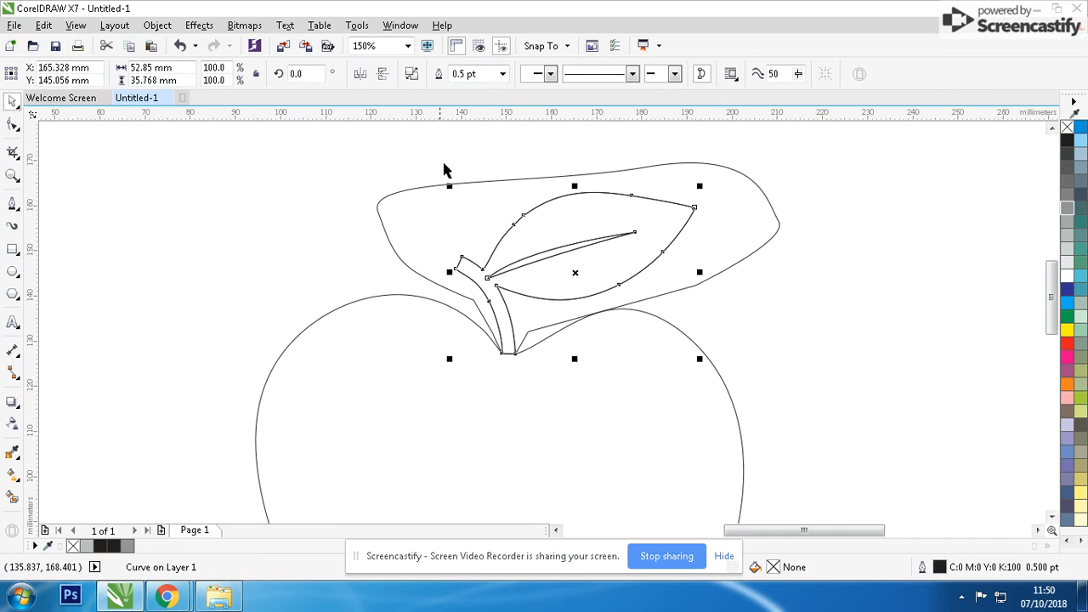
Delete the loose freeform outline surrounding the leaf and stem above the apple.
click(425, 189)
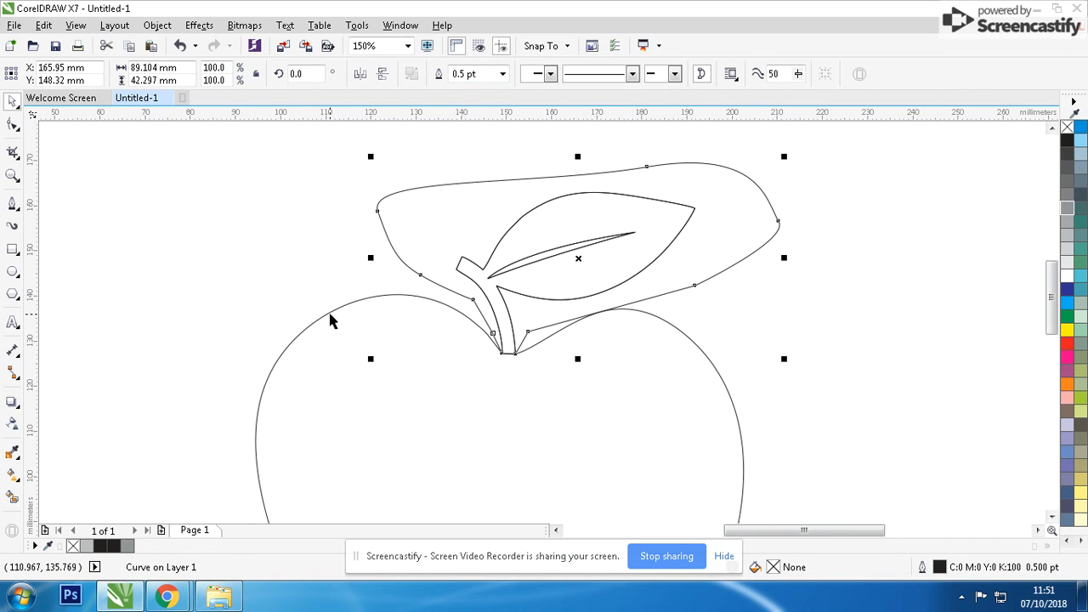
shift+click(328, 311)
click(454, 75)
click(393, 199)
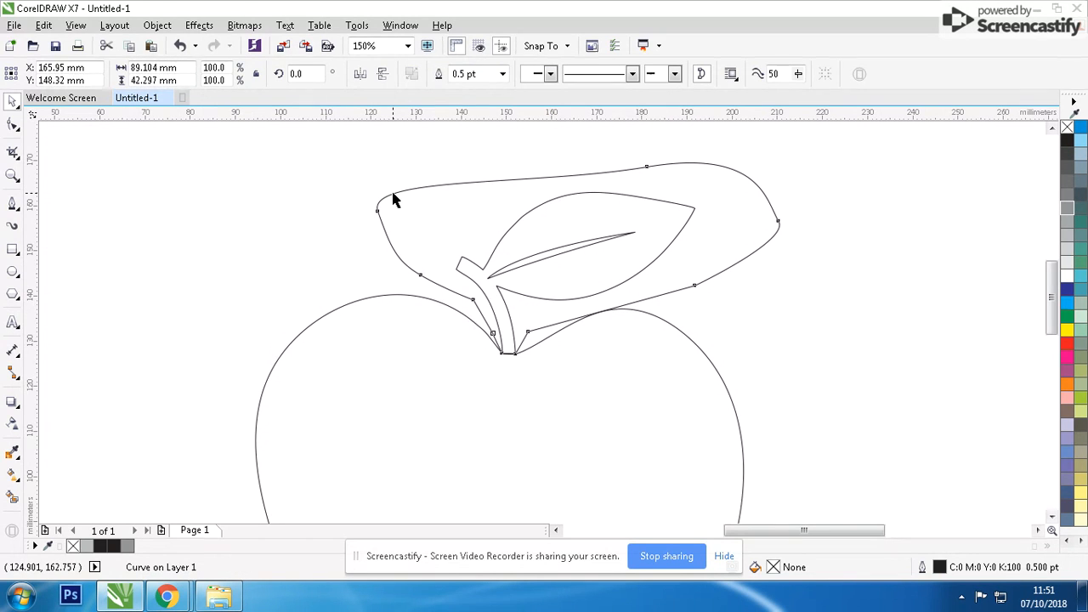
key(Delete)
Fill the apple body with red (C0 M100 Y100 K0) and remove its outline.
scroll(549, 325, down, 2)
scroll(563, 340, up, 1)
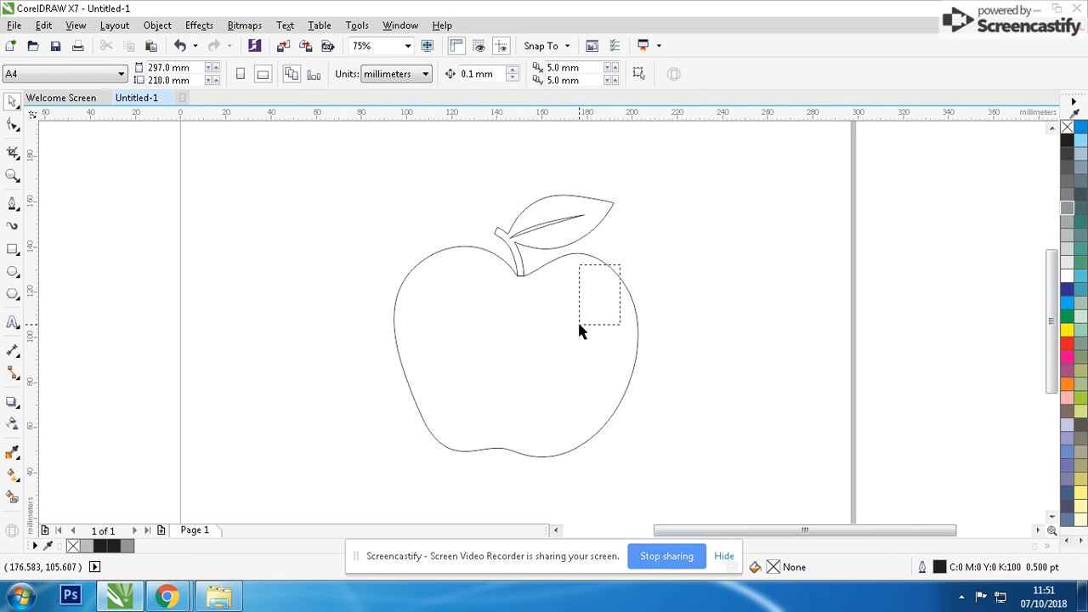
drag(620, 265, 579, 324)
click(1068, 344)
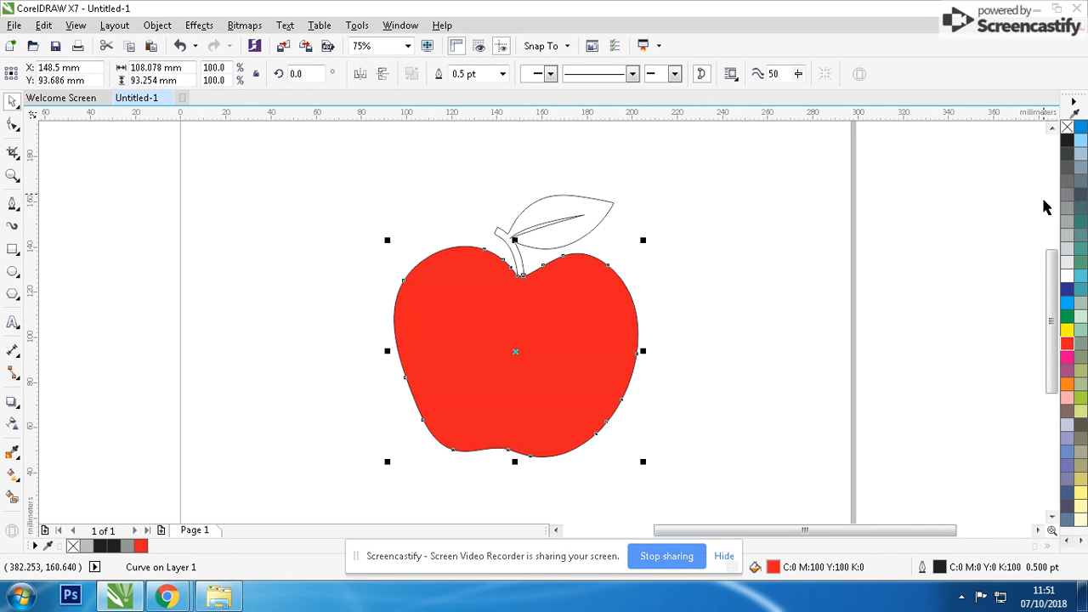
right_click(1068, 127)
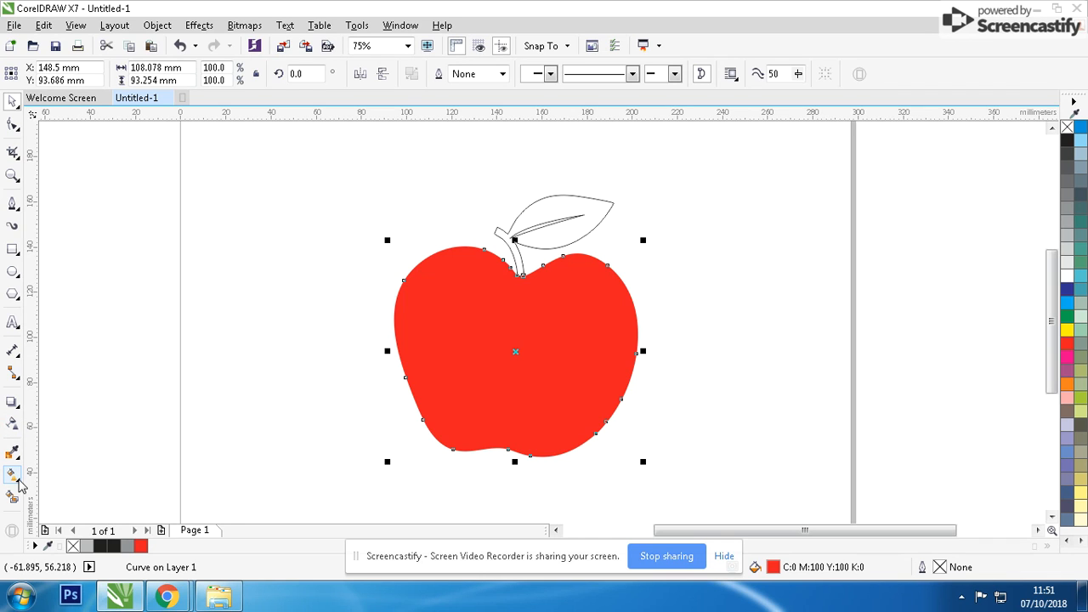
Apply a Mesh Fill to the red apple with a grid of 3 columns and 3 rows.
click(18, 479)
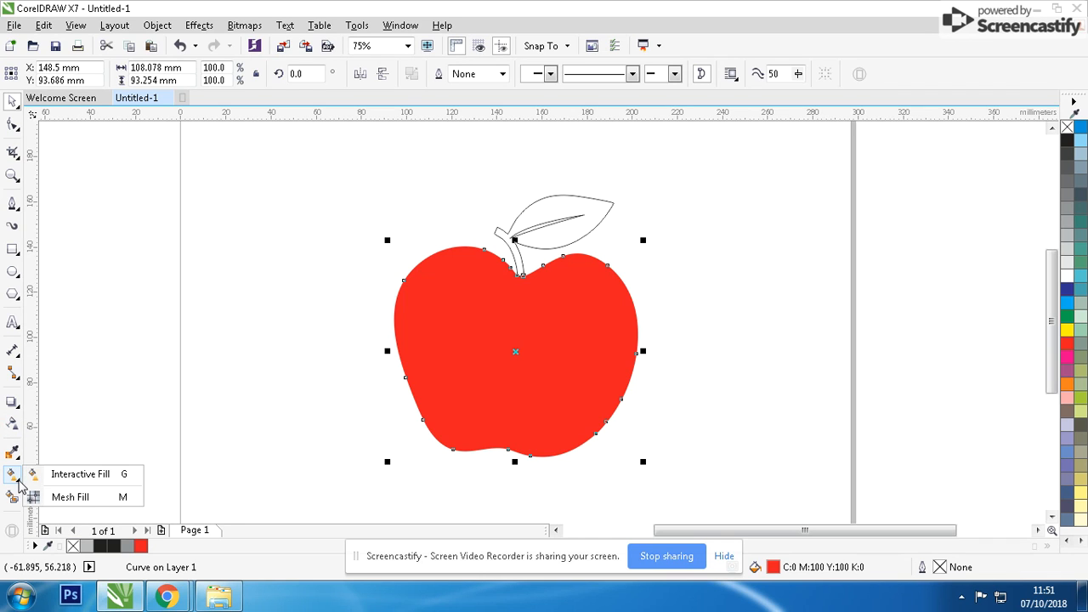
click(68, 498)
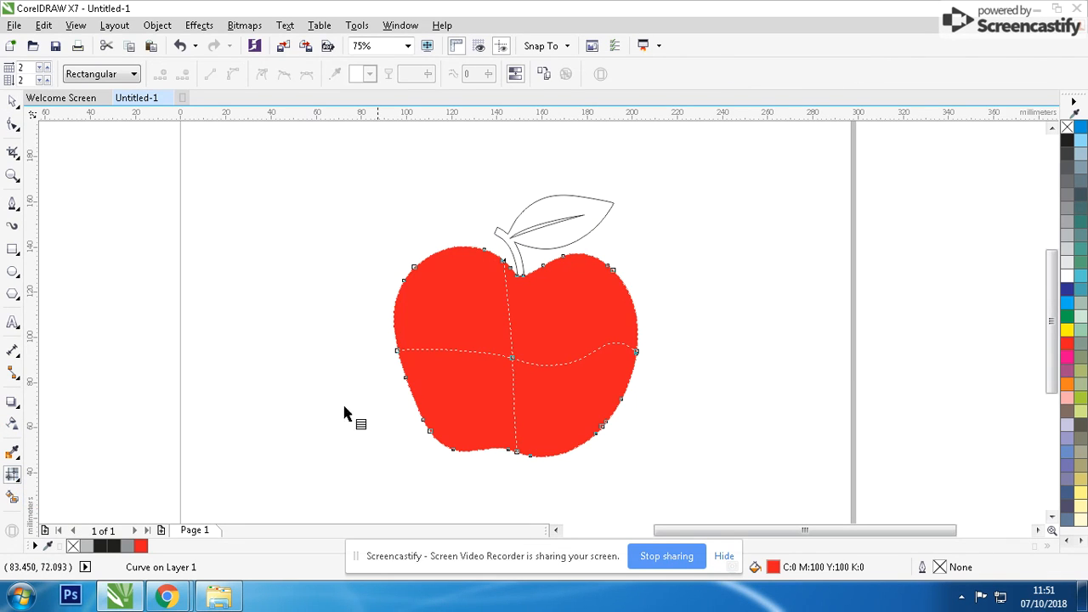
click(47, 68)
click(47, 80)
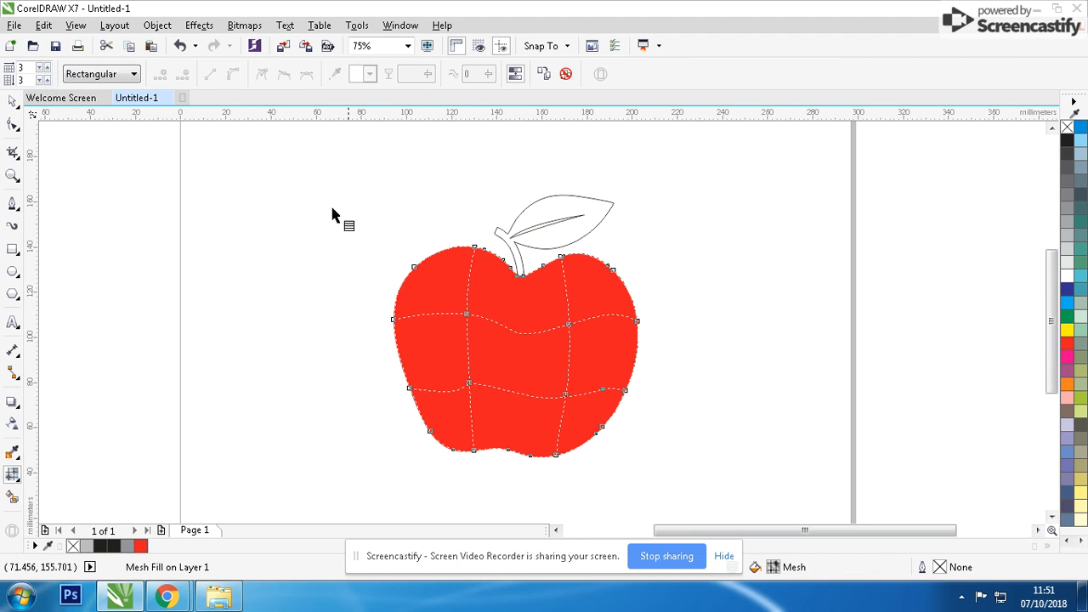
Shade the apple's upper-right mesh area darker red and its lower-left mesh area orange, using neighbouring shades of the red swatch.
scroll(543, 328, up, 2)
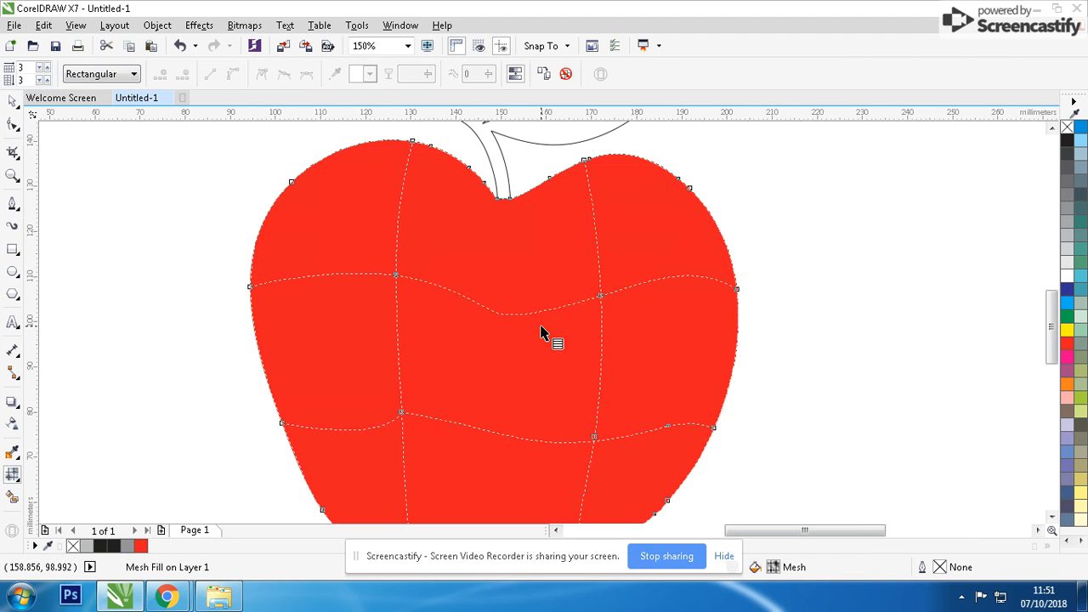
click(1067, 344)
drag(1044, 366, 1028, 361)
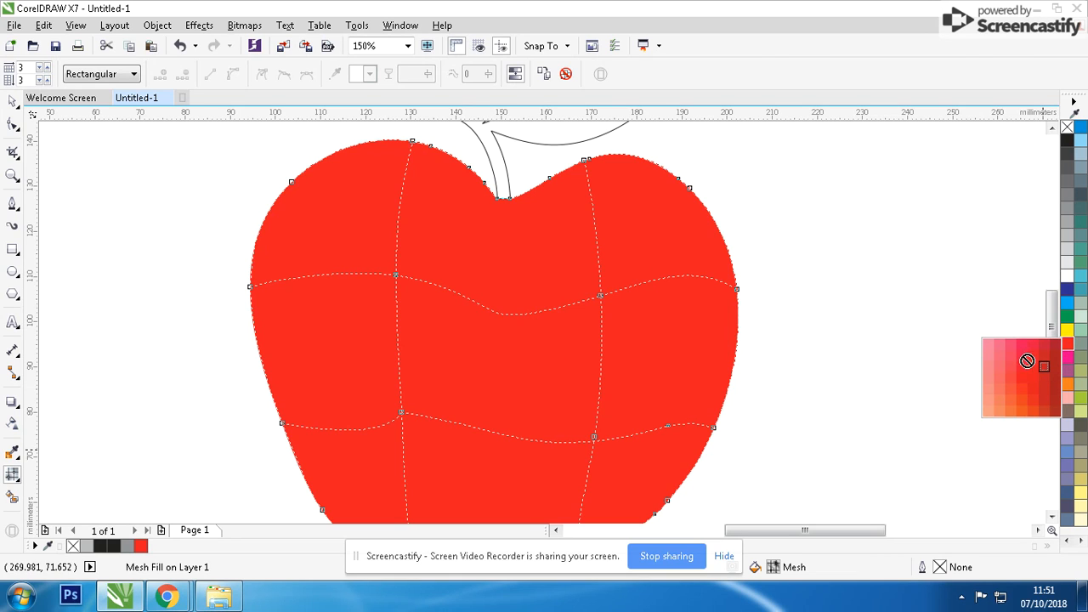
drag(680, 280, 680, 282)
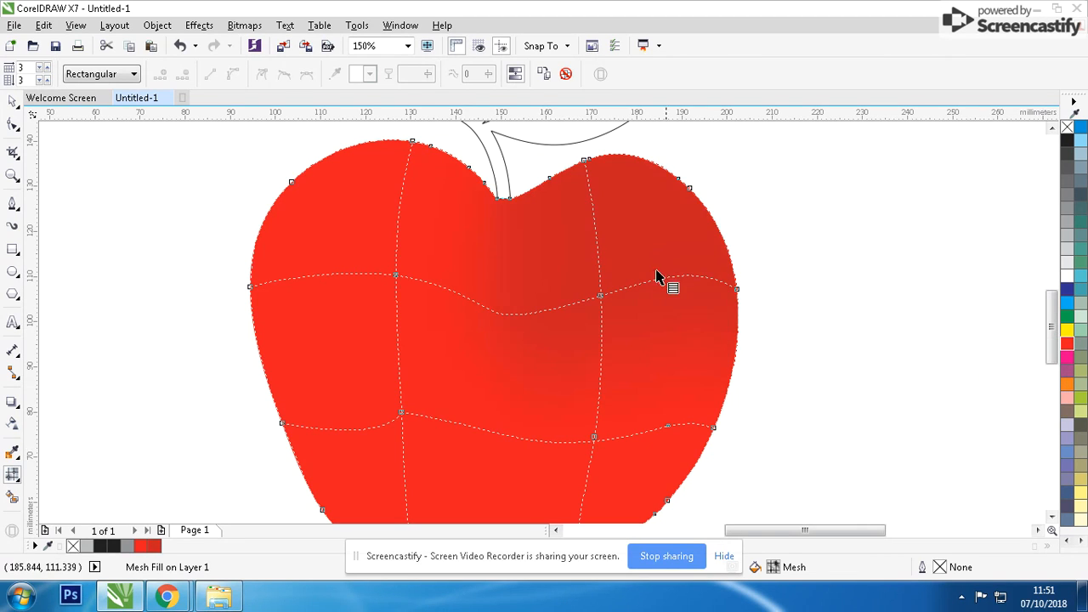
click(1069, 349)
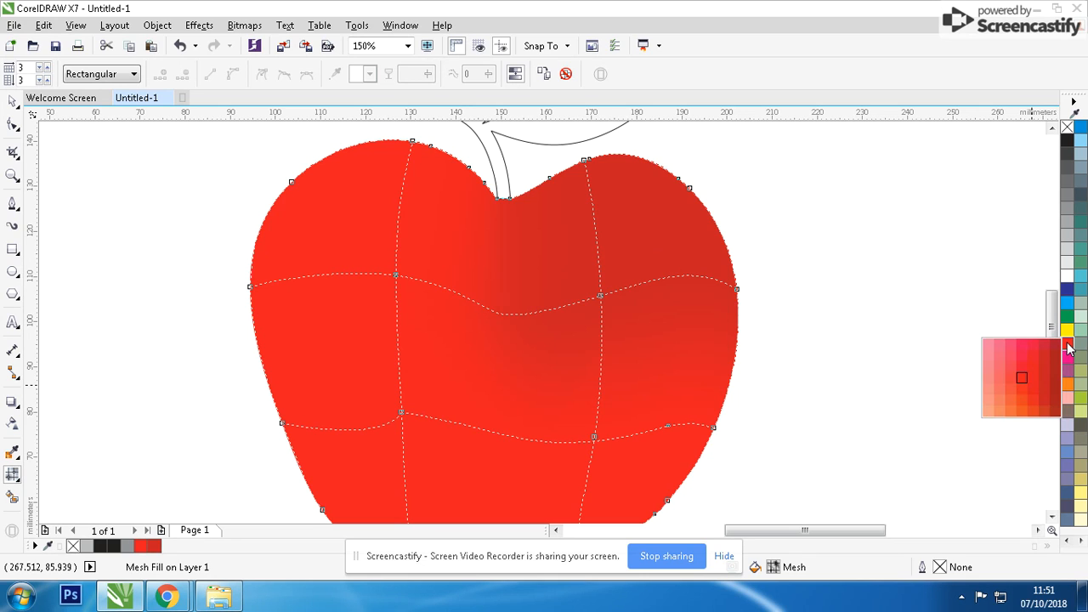
drag(1026, 397, 373, 476)
scroll(593, 307, down, 1)
scroll(598, 301, up, 1)
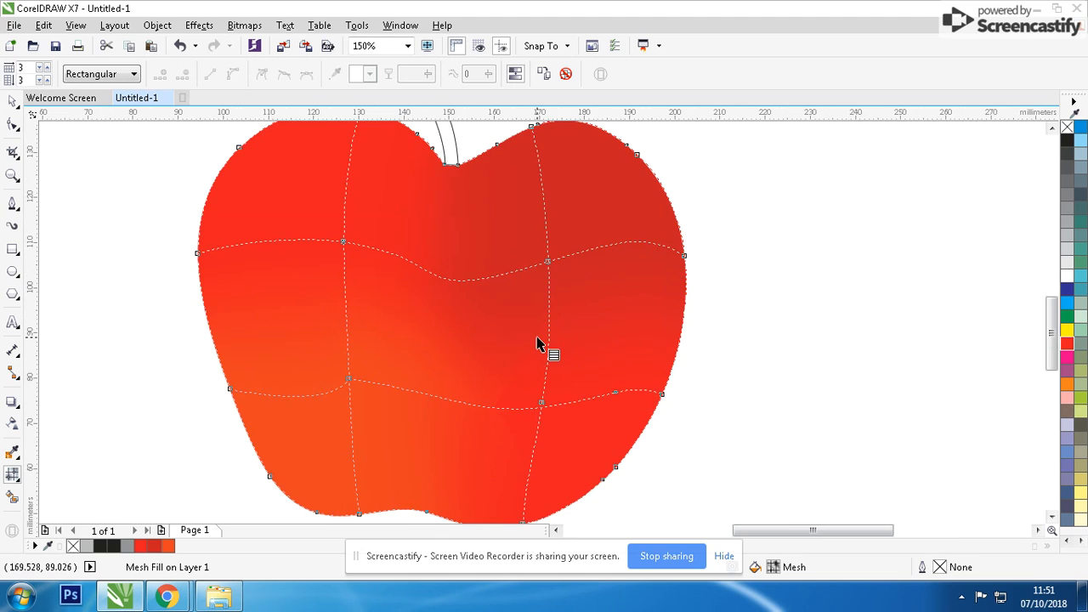
Make a slightly smaller duplicate of the apple about its centre and give it a 20% black hairline outline.
click(13, 102)
scroll(569, 320, down, 1)
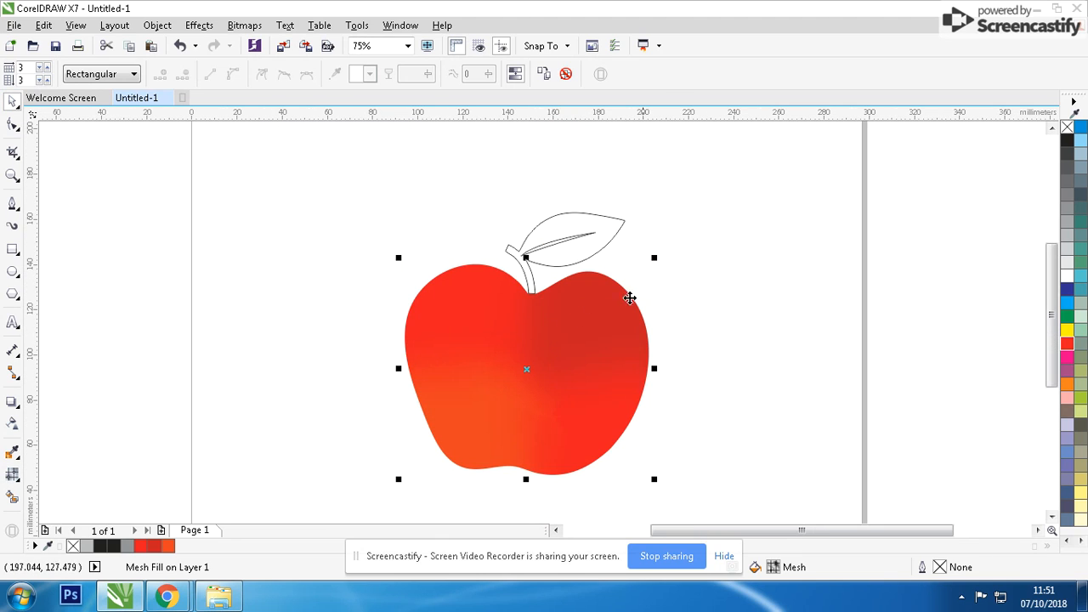
drag(652, 261, 637, 260)
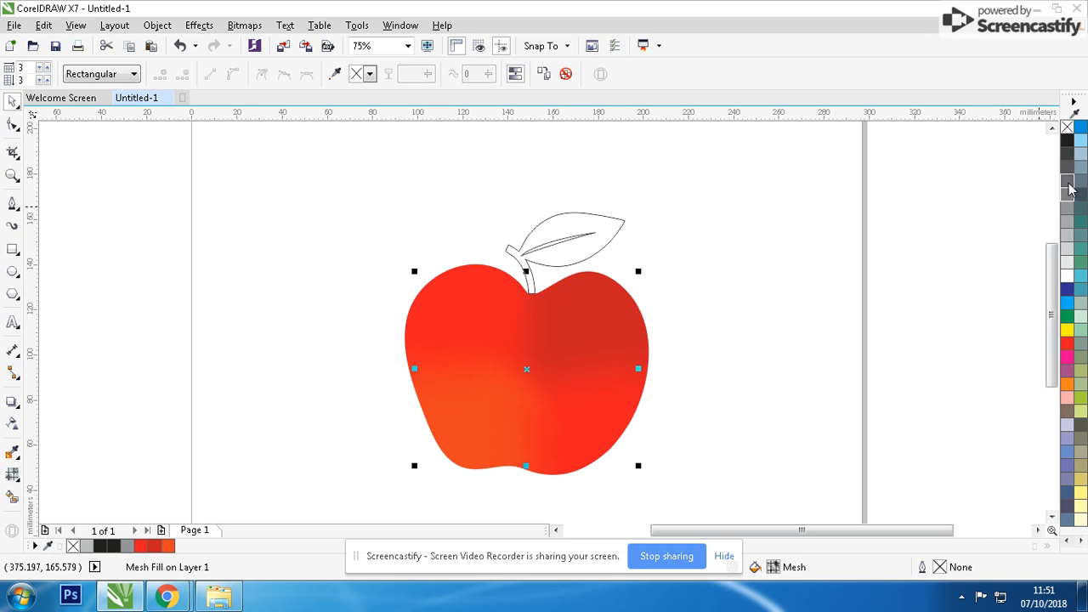
right_click(1069, 249)
scroll(483, 328, up, 2)
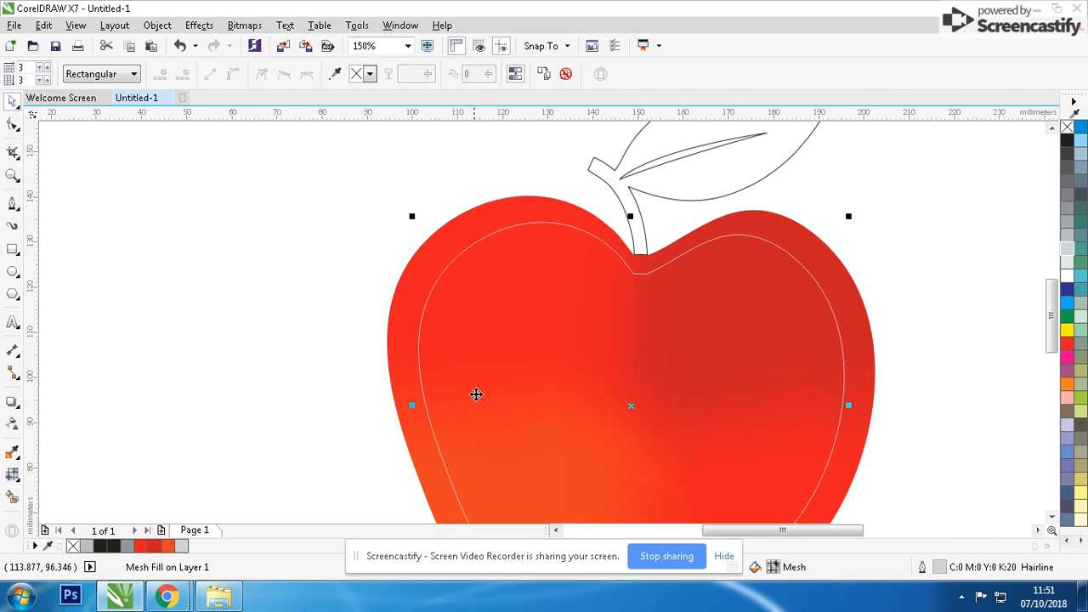
Widen the outlined inner copy symmetrically and shift it upward, leaving a crescent along the apple's edge.
drag(412, 406, 389, 417)
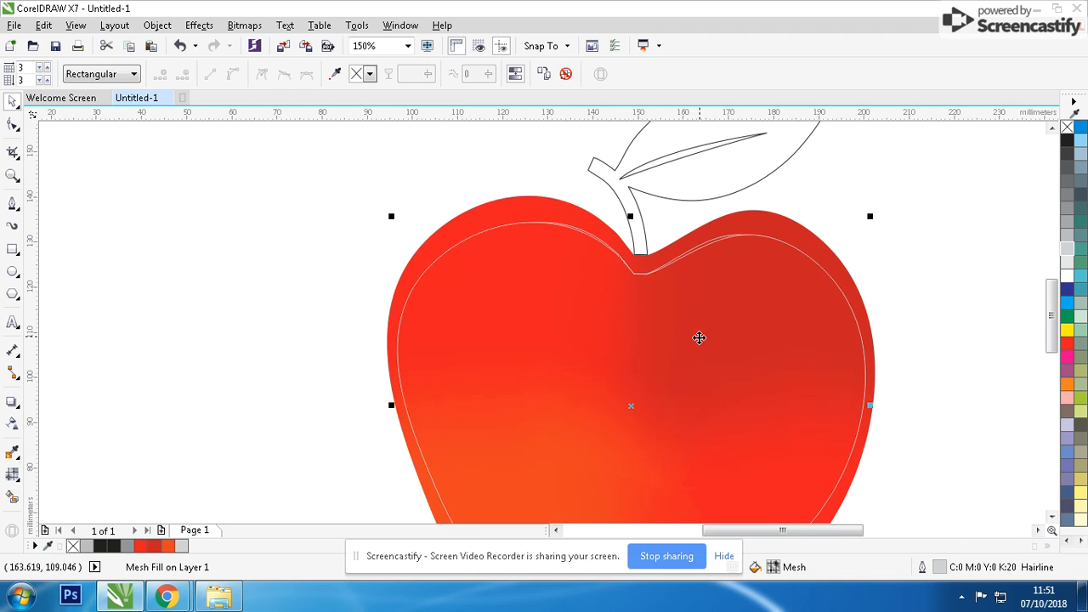
click(806, 281)
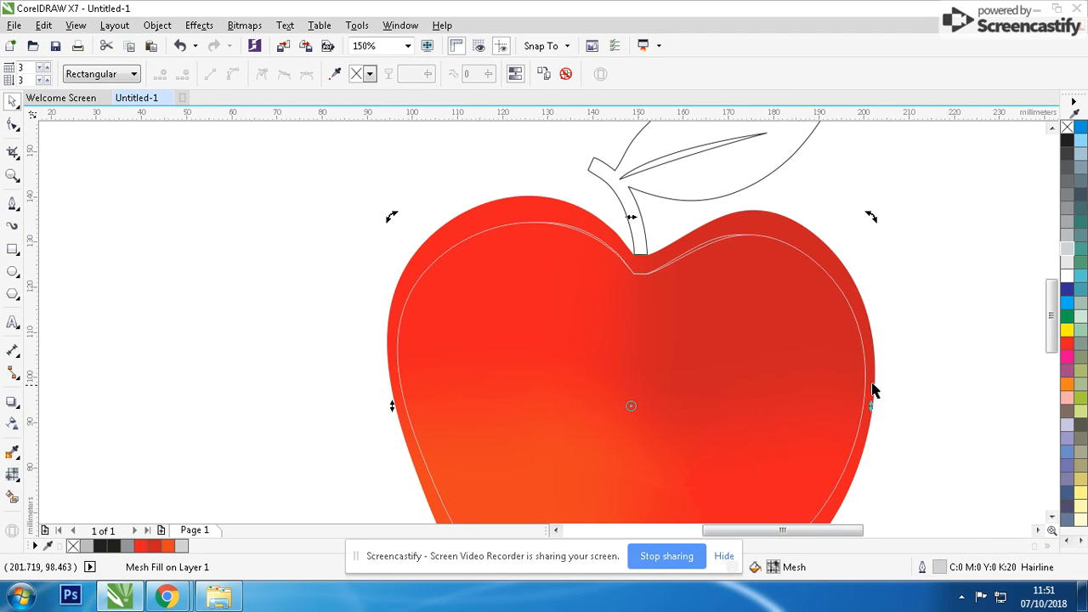
drag(869, 404, 876, 372)
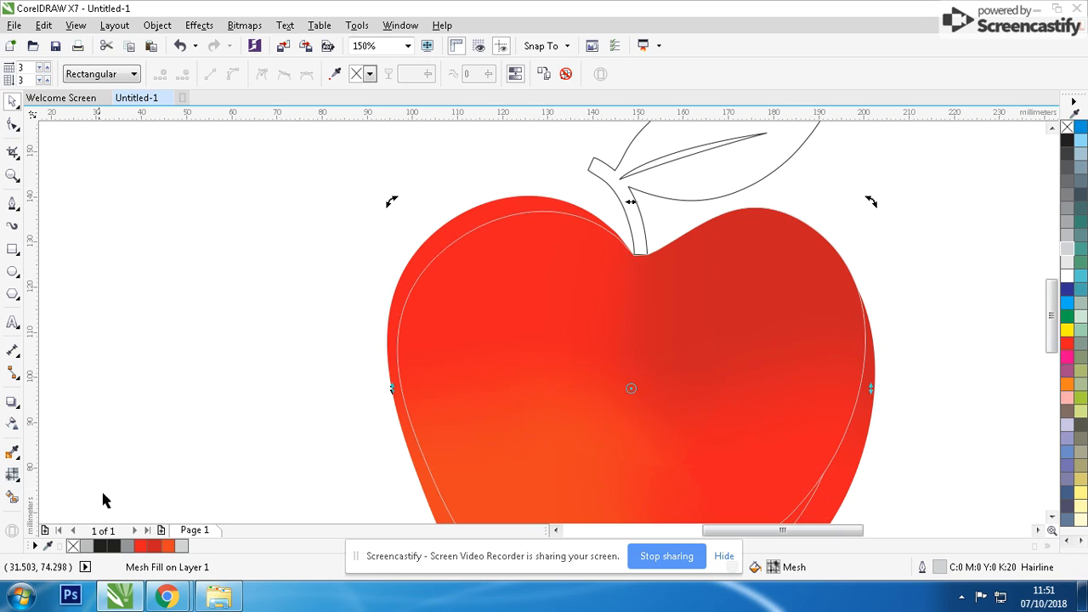
Use Smart Fill to create a black crescent shape between the apple's edge and the outlined inner copy.
click(12, 500)
click(417, 276)
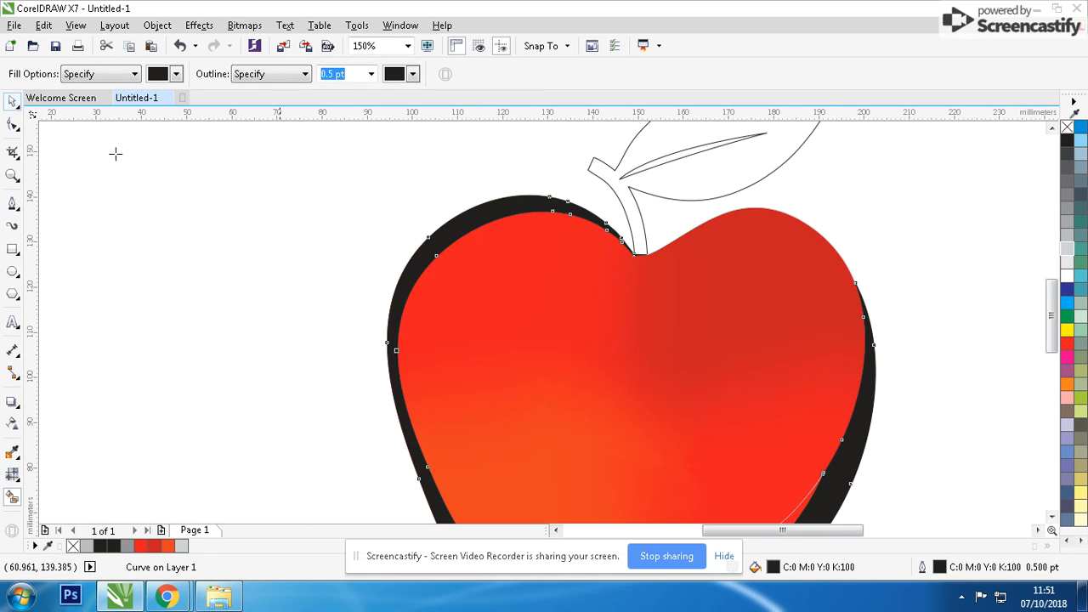
click(17, 106)
click(80, 103)
Remove the outlined inner copies of the apple and paste the black crescent back in place.
scroll(656, 403, down, 1)
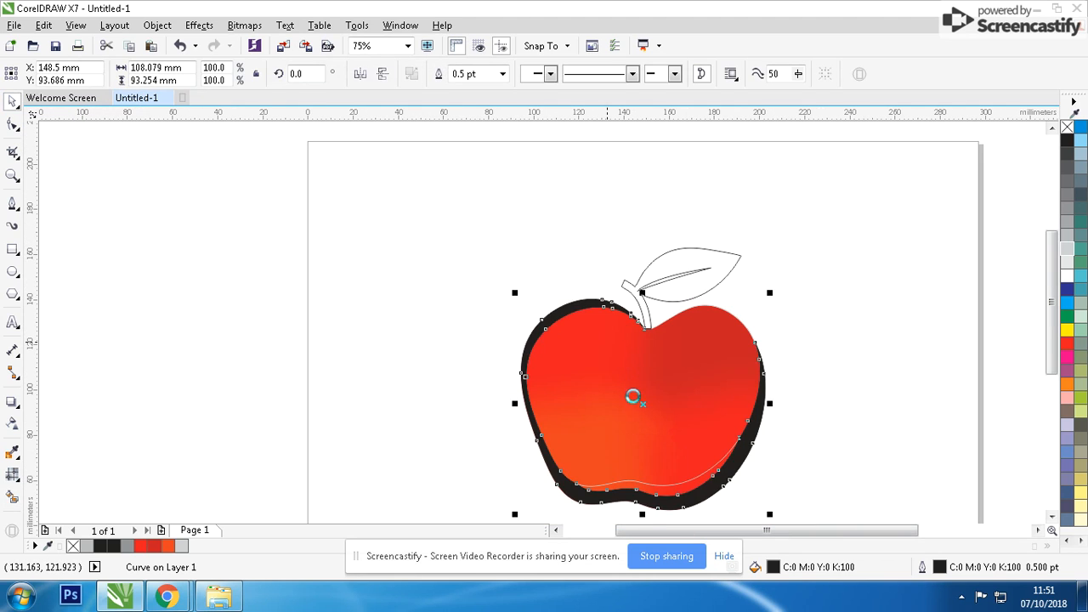
key(Delete)
click(638, 477)
key(Delete)
click(638, 490)
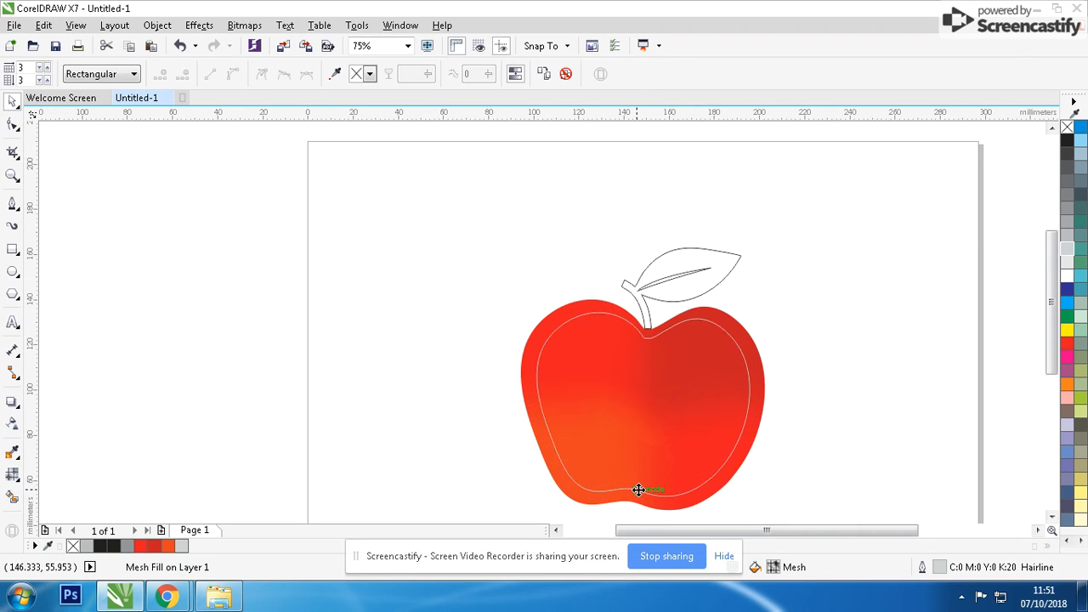
key(Delete)
key(ctrl+v)
Recolour the crescent red (C0 M100 Y100 K0) and remove its outline.
scroll(729, 471, up, 1)
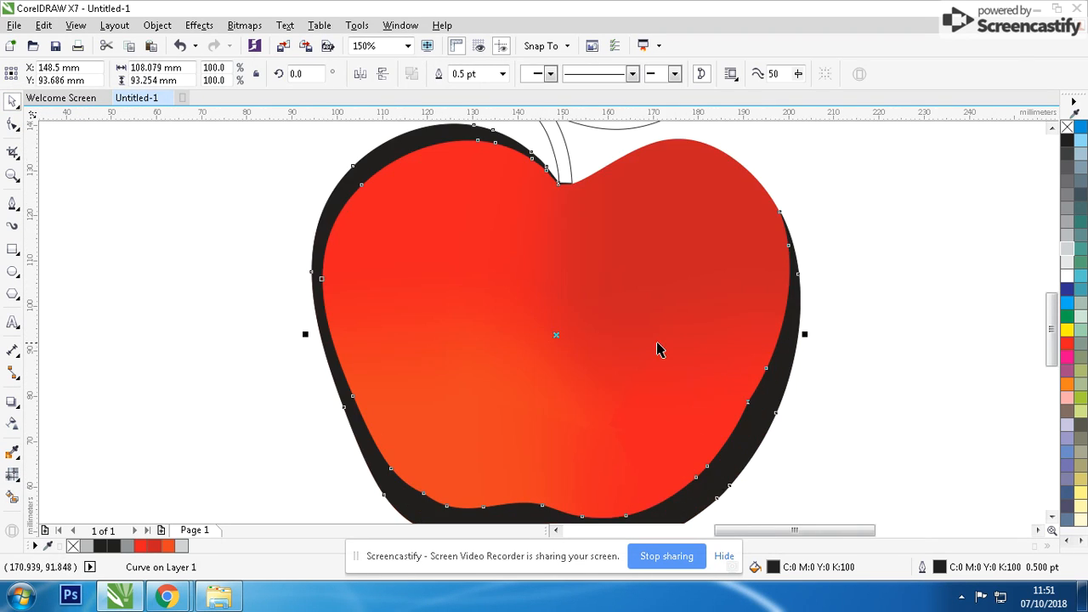
click(1067, 343)
scroll(530, 326, down, 1)
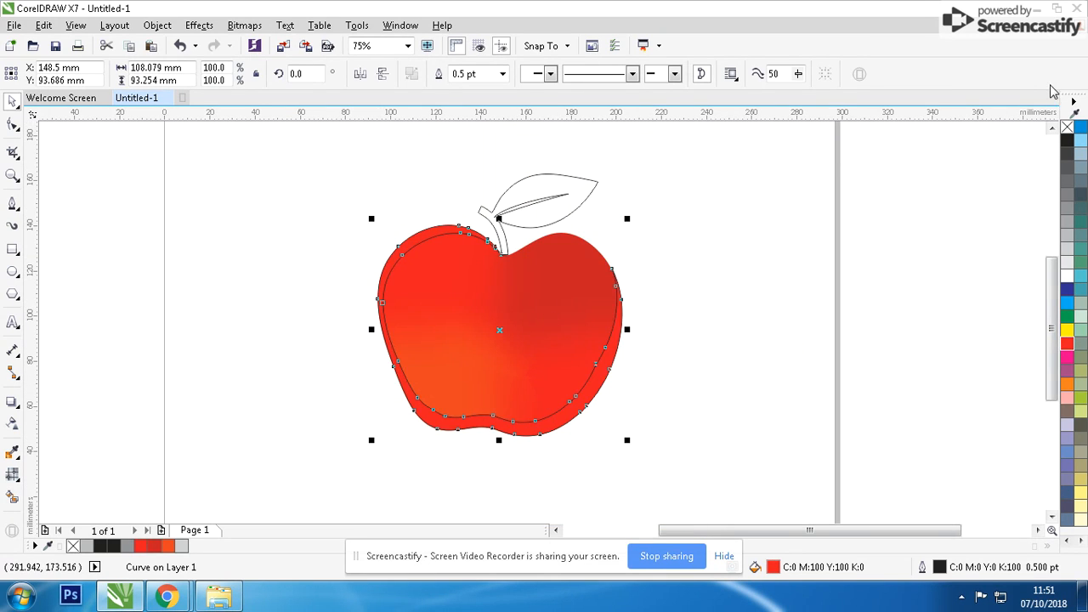
right_click(1067, 127)
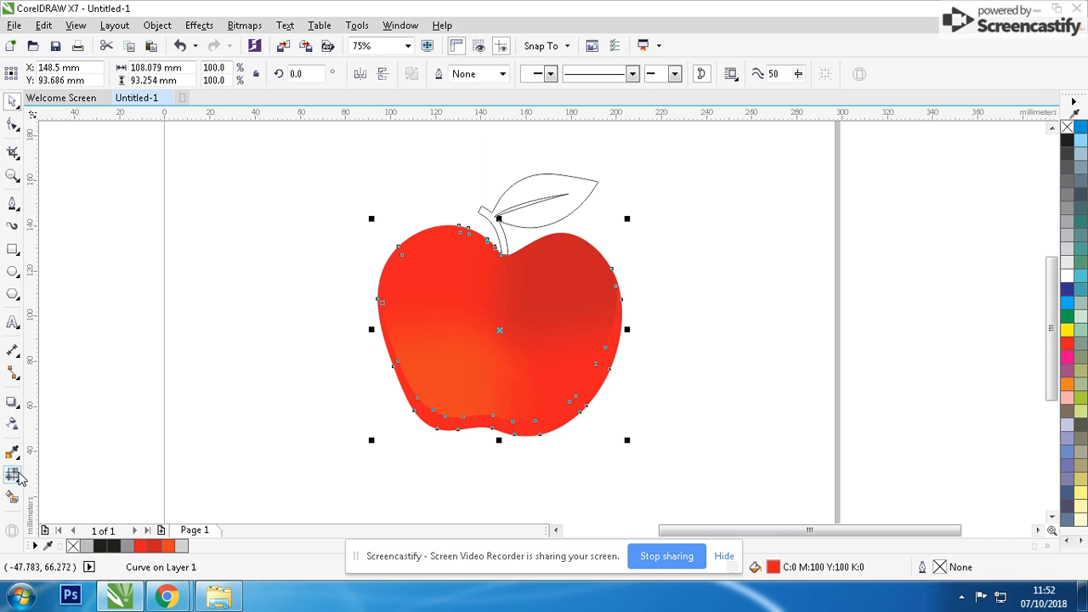
Apply a diagonal fountain fill to the crescent, running from dark red at the apple's upper left to red at its lower right.
click(21, 479)
click(51, 471)
drag(562, 438, 406, 246)
click(446, 233)
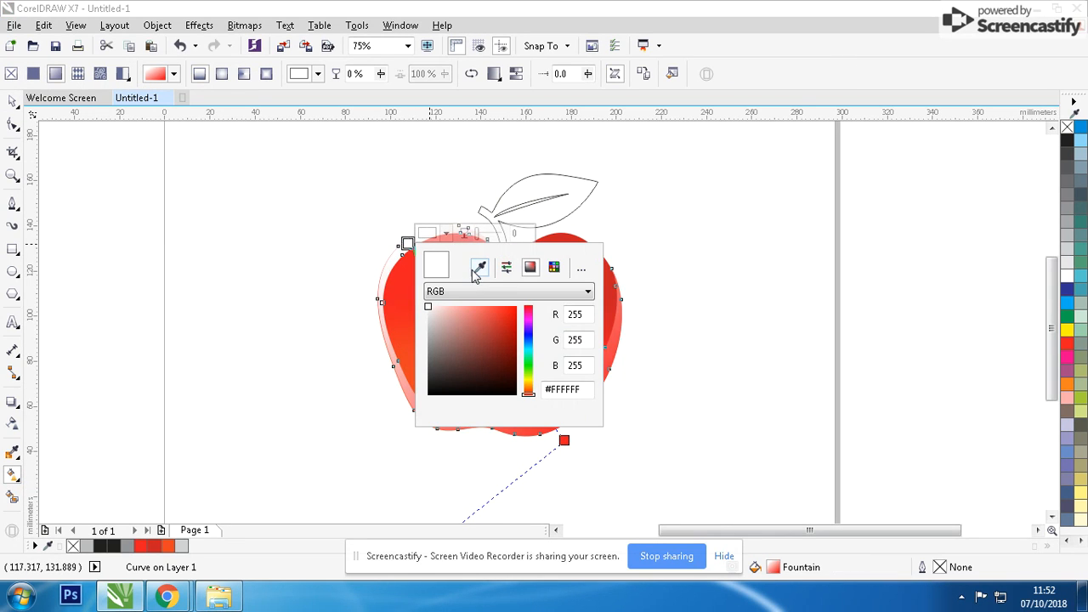
click(491, 336)
click(510, 291)
click(502, 316)
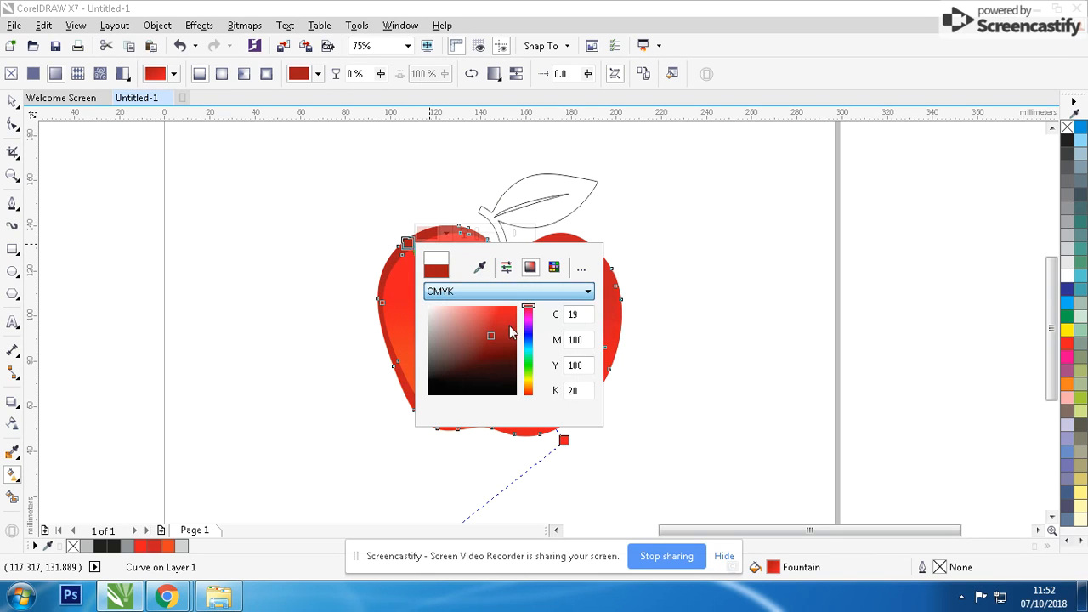
click(513, 348)
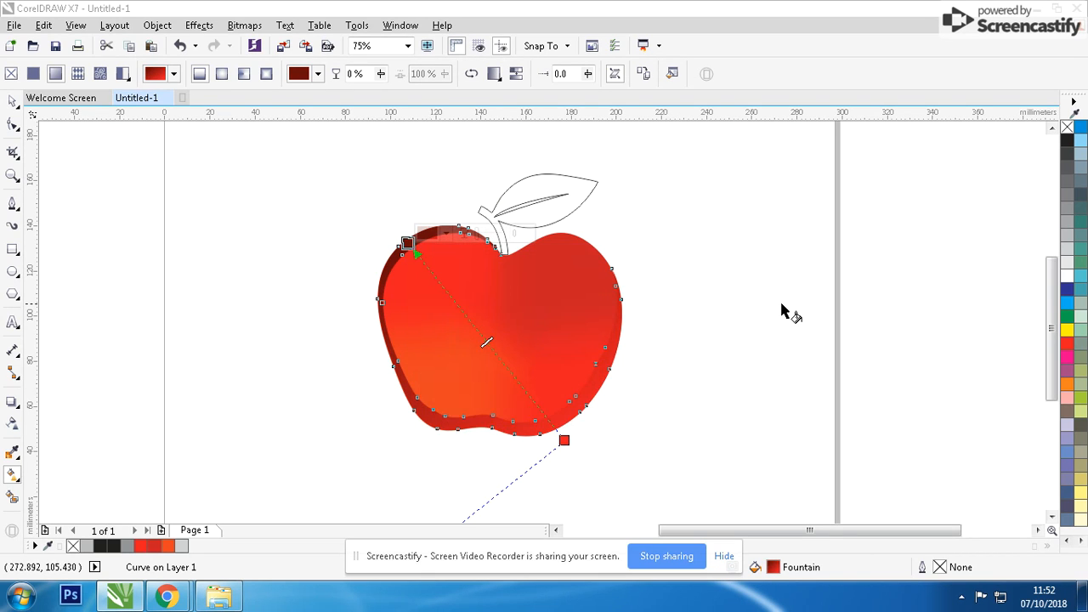
Reposition the fountain fill's ends, with dark red beyond the apple's upper left and red inside its lower right half.
drag(563, 440, 696, 349)
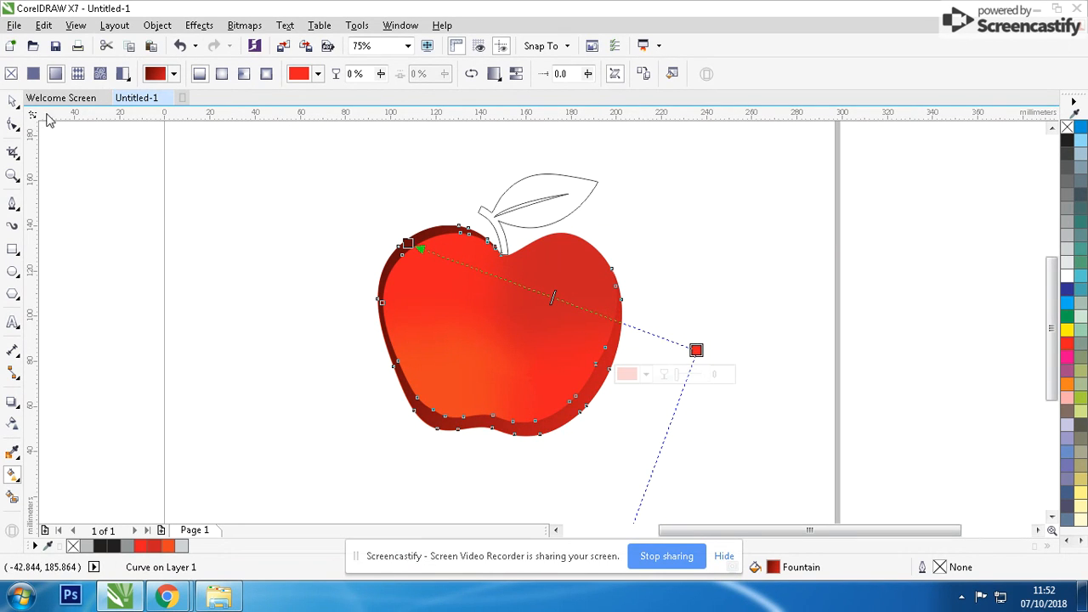
drag(408, 244, 284, 178)
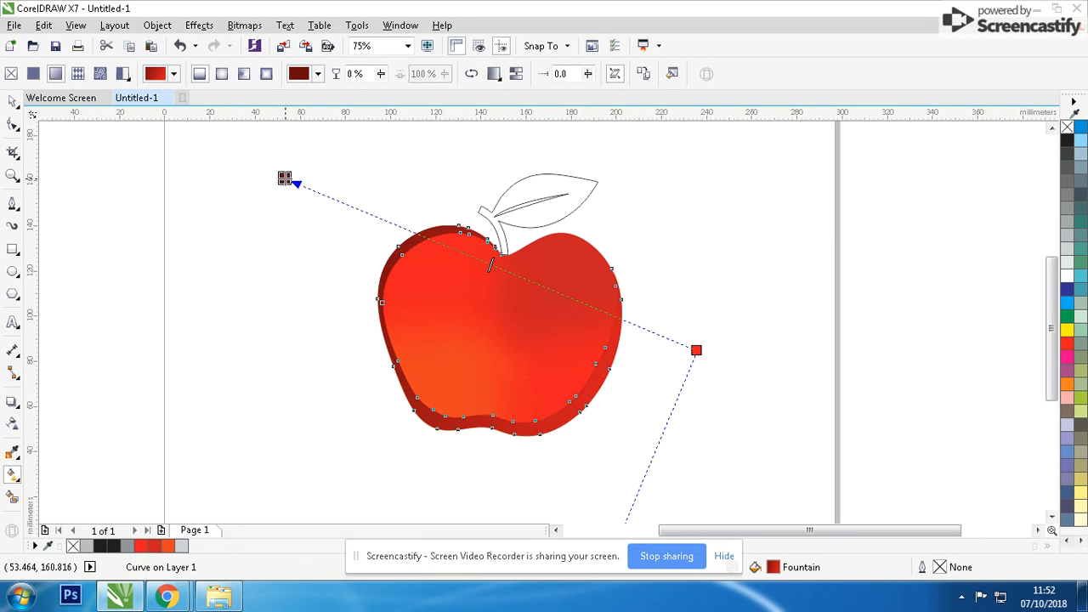
scroll(499, 284, down, 1)
drag(644, 359, 593, 359)
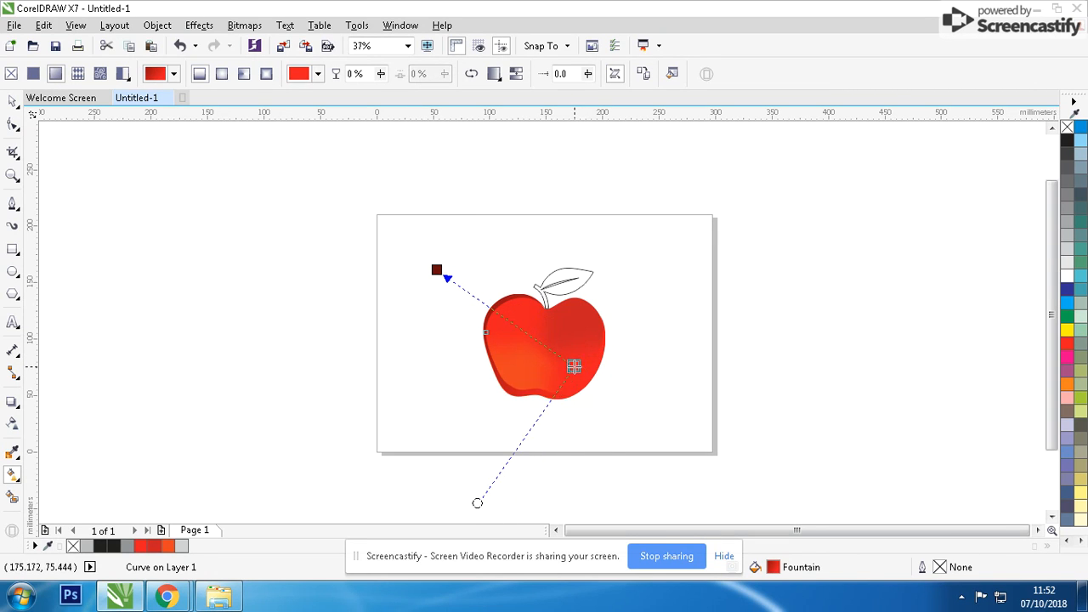
scroll(587, 366, up, 1)
click(13, 103)
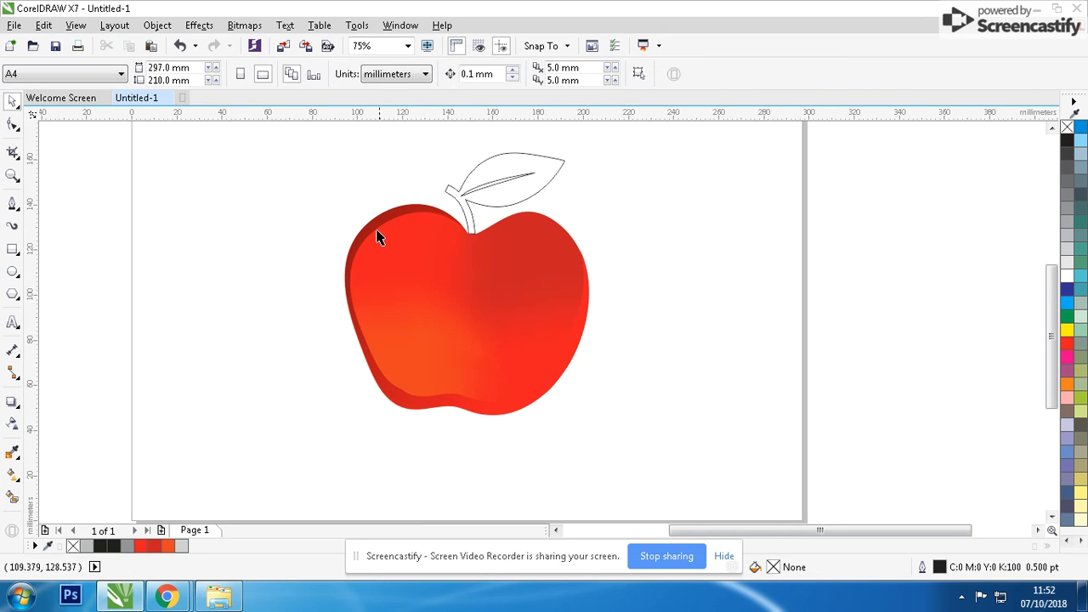
Delete the gradient crescent from the apple's edge.
scroll(522, 299, up, 1)
click(517, 309)
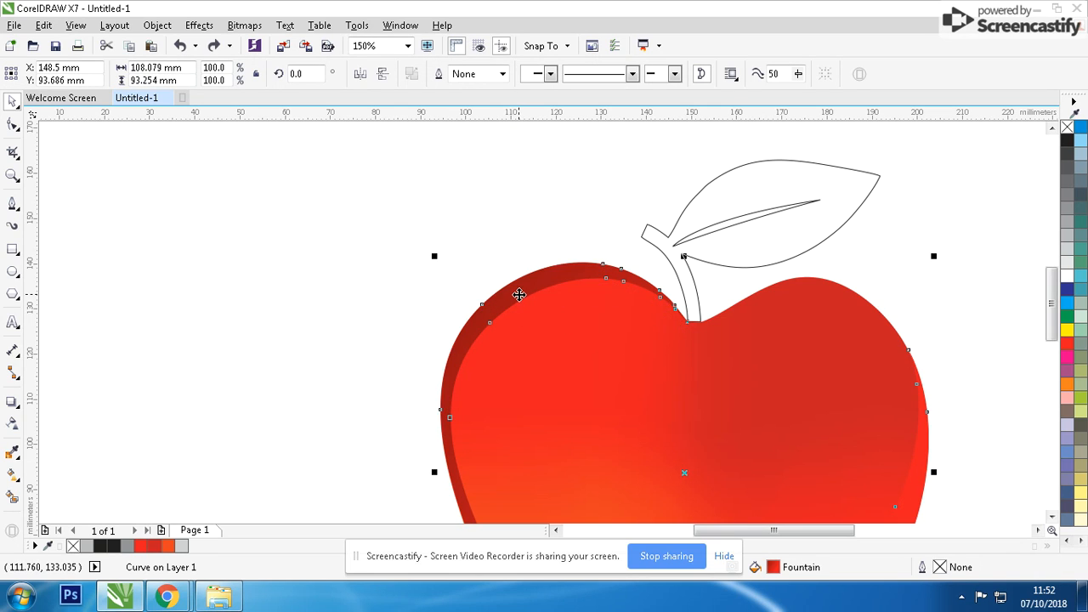
drag(519, 295, 368, 306)
key(ctrl+z)
key(Delete)
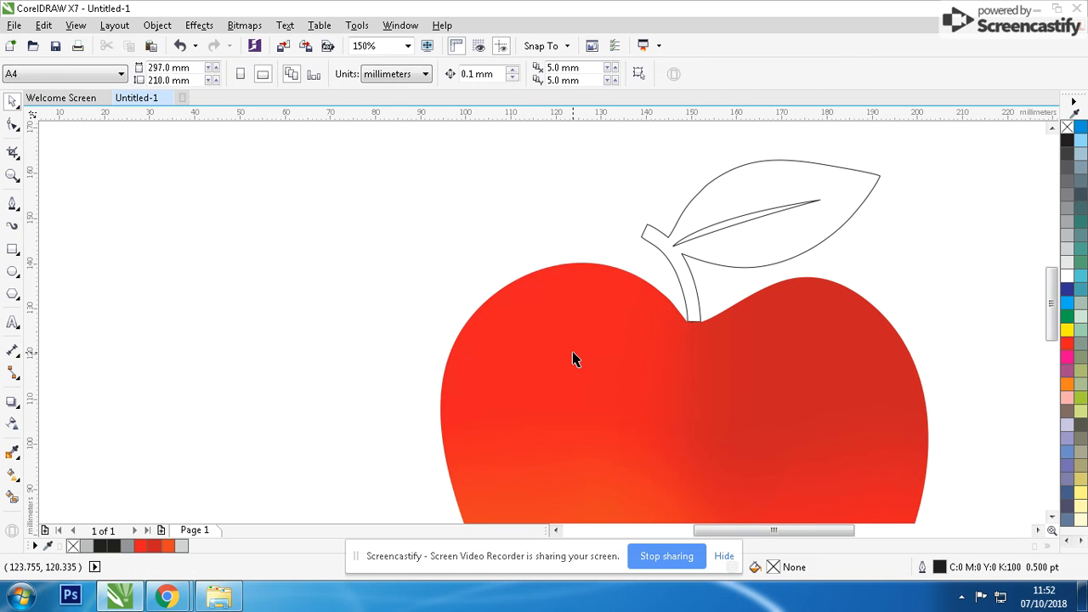
click(573, 352)
right_click(573, 352)
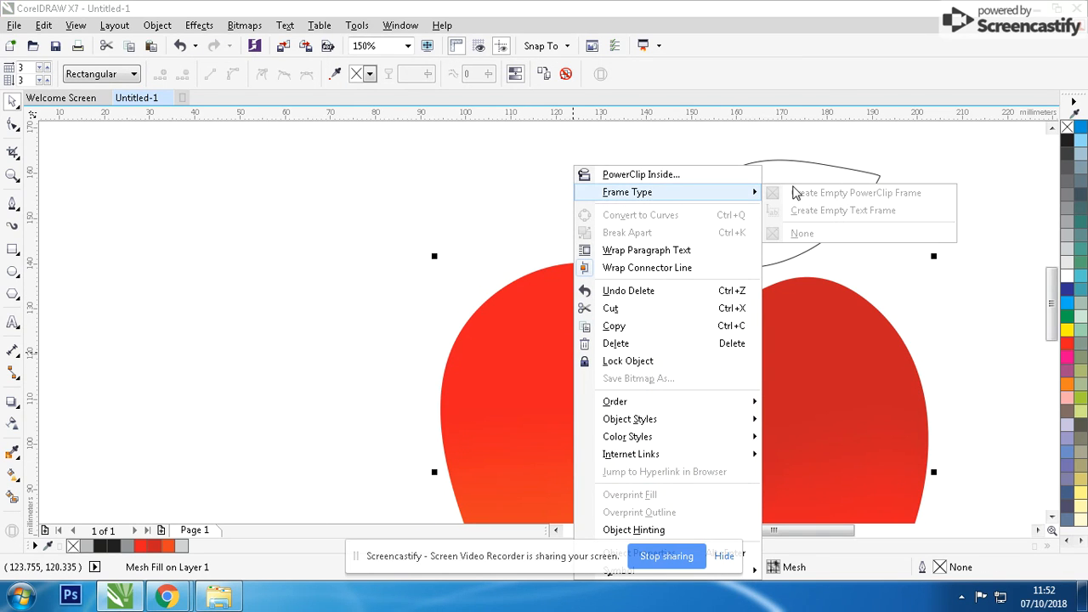
click(483, 341)
drag(533, 359, 468, 361)
key(ctrl+z)
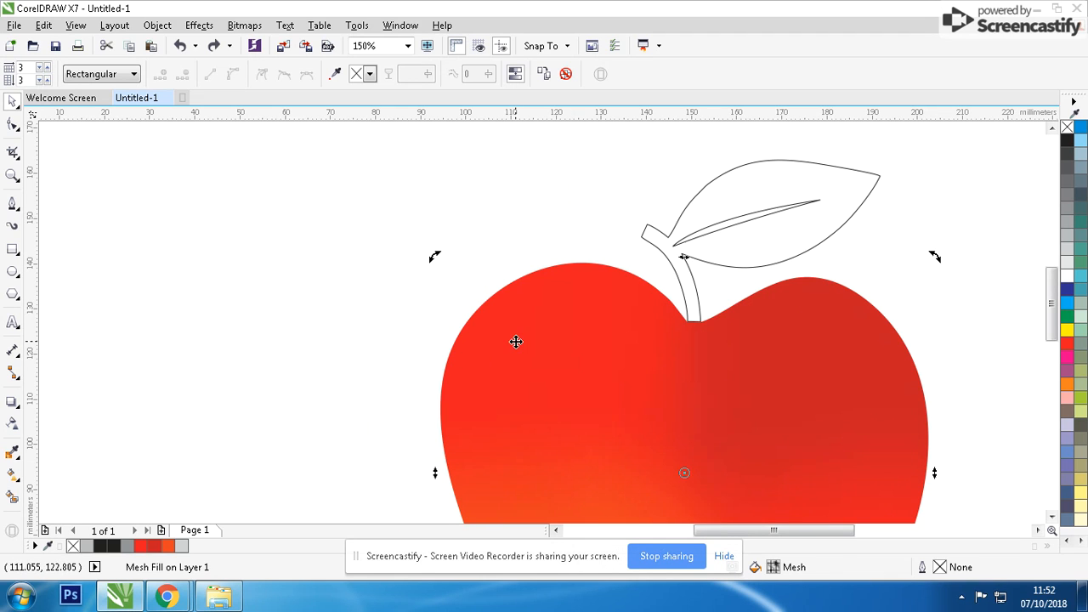
Draw a trial ellipse beside the apple and delete it.
click(12, 271)
mouse_move(109, 310)
mouse_down()
mouse_move(134, 334)
mouse_move(124, 328)
mouse_move(574, 386)
mouse_up()
click(17, 102)
right_click(165, 343)
click(474, 397)
key(Delete)
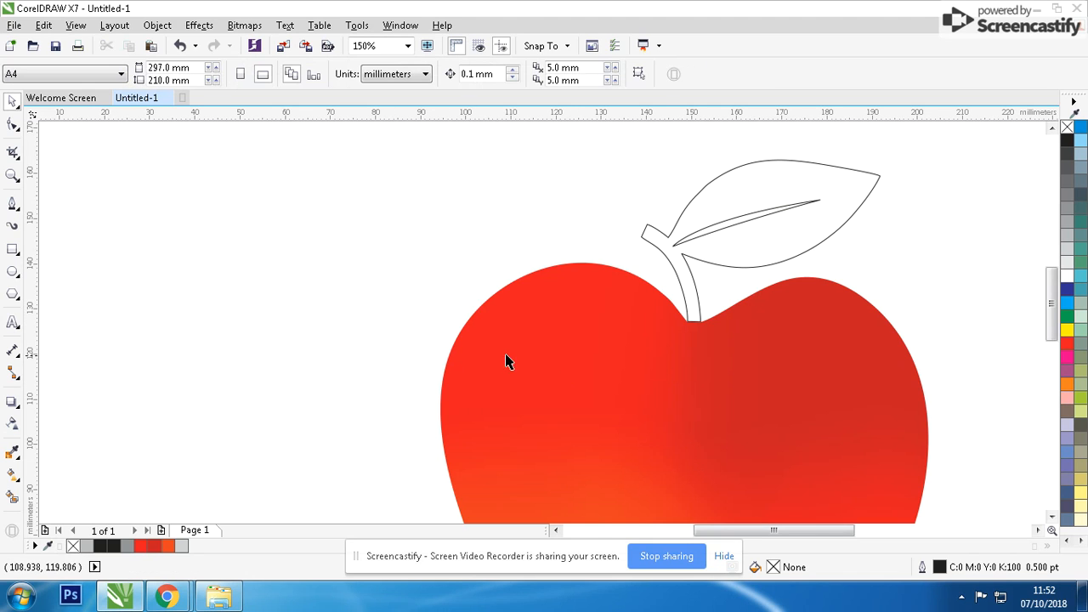
Paste the gradient crescent back onto the apple and convert it to a 300 dpi CMYK bitmap with a transparent background.
key(ctrl+v)
scroll(558, 347, down, 1)
scroll(632, 357, up, 1)
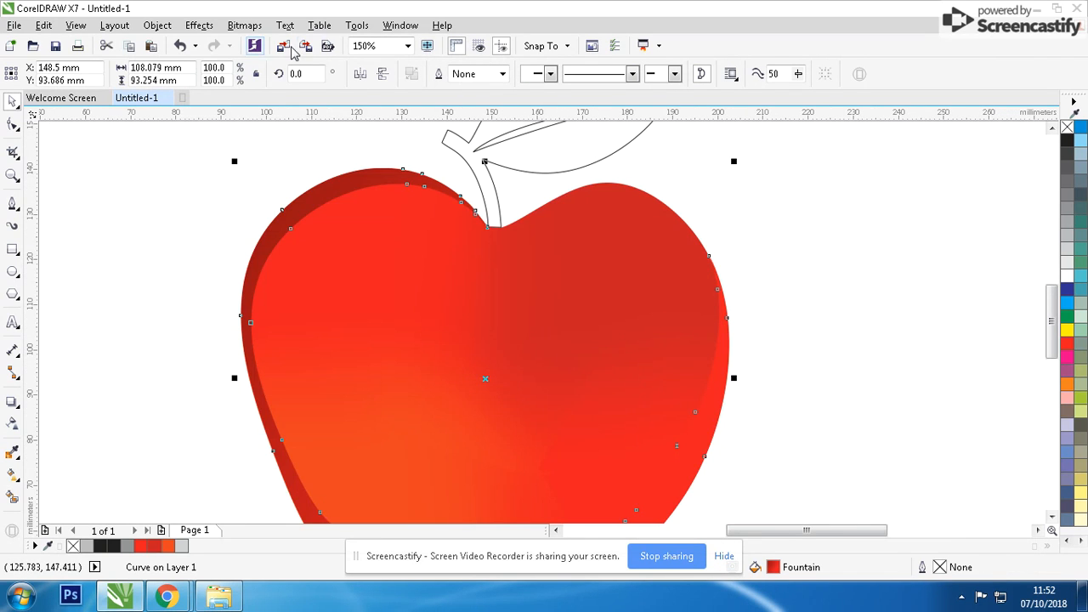
click(244, 25)
click(246, 42)
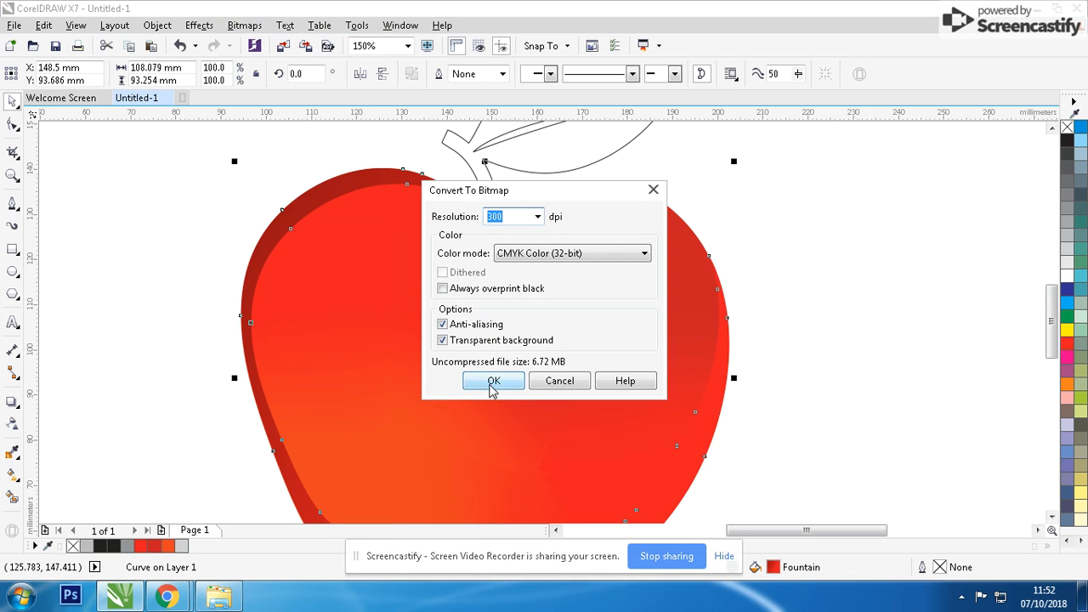
click(492, 383)
Try a Gaussian blur with a 38-pixel radius on the crescent bitmap and undo it.
click(244, 25)
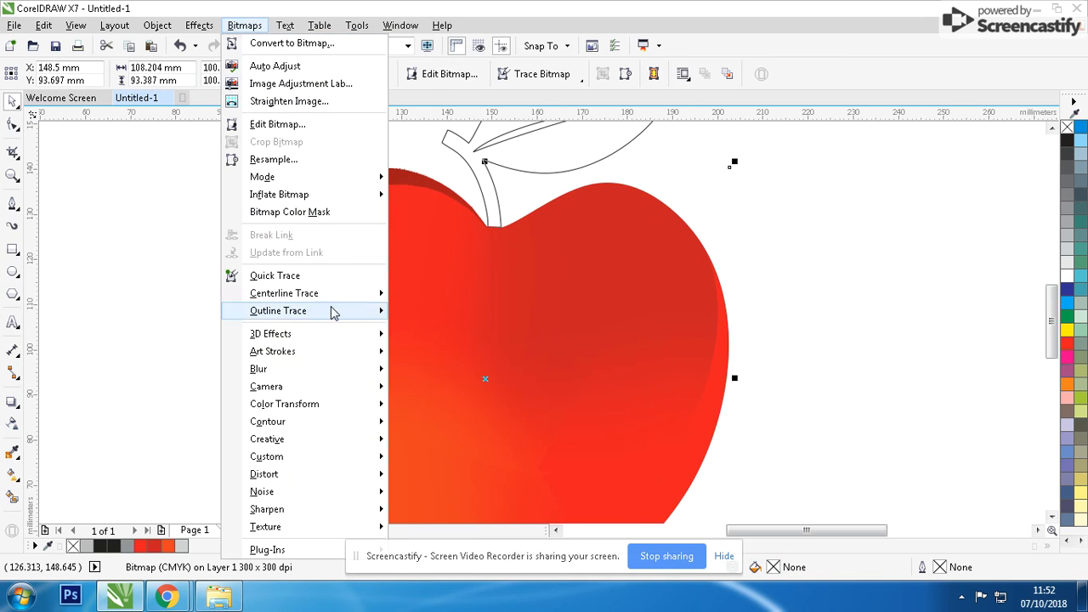
mouse_move(355, 371)
click(417, 388)
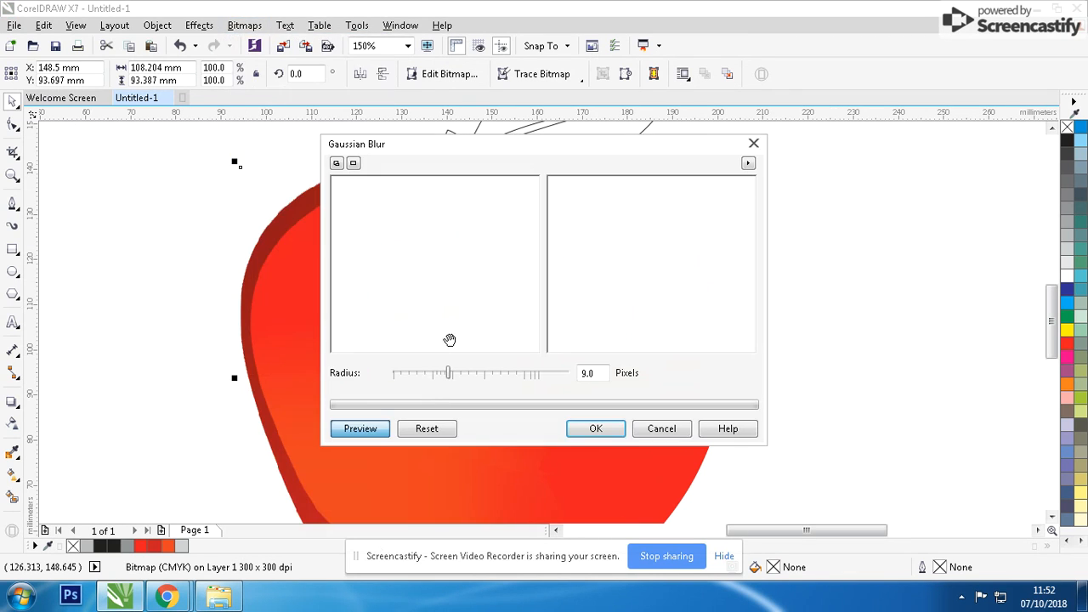
drag(448, 372, 476, 373)
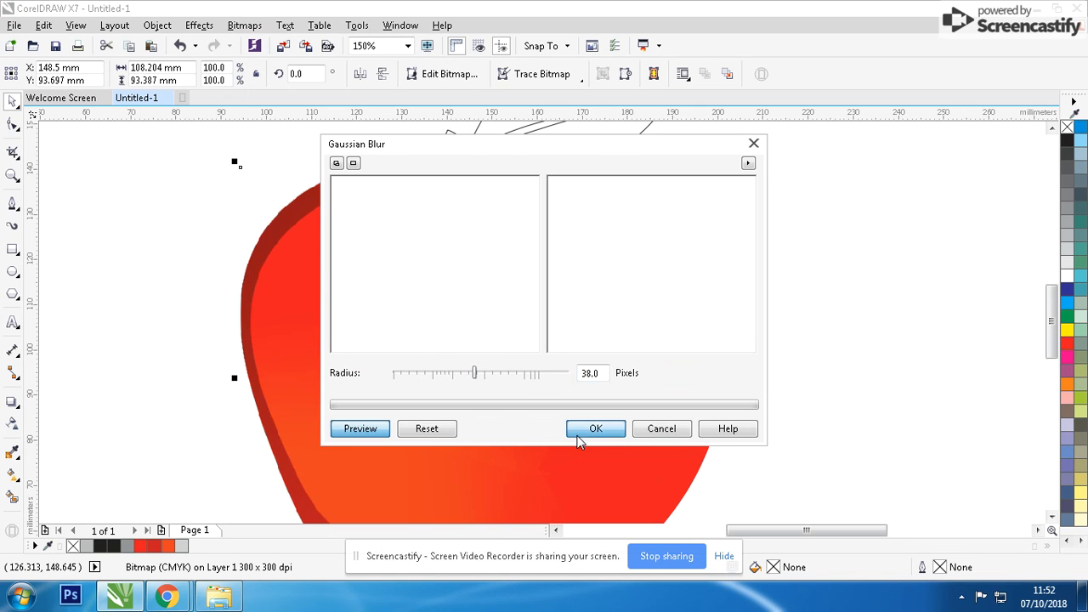
click(595, 429)
scroll(545, 318, down, 2)
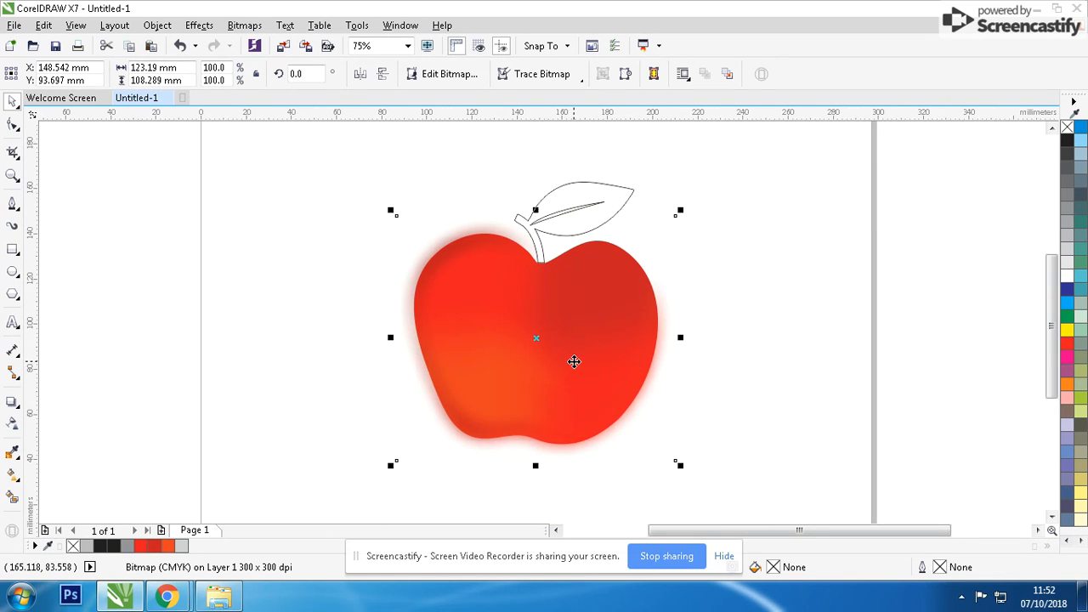
key(ctrl+z)
Apply a Gaussian blur with a 4.8-pixel radius to the crescent bitmap.
click(244, 25)
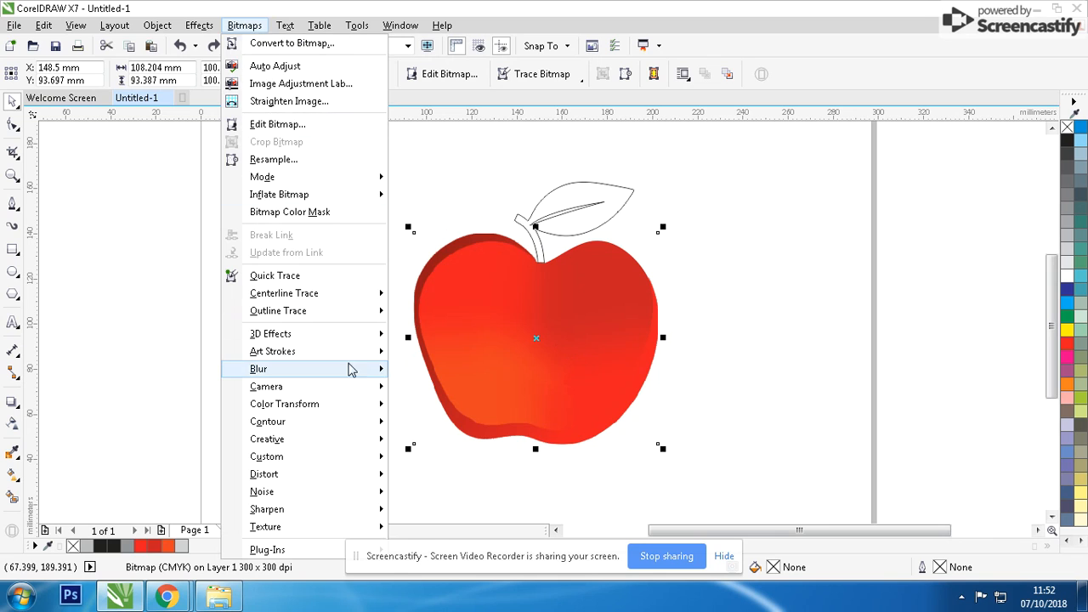
mouse_move(383, 377)
click(425, 387)
click(431, 374)
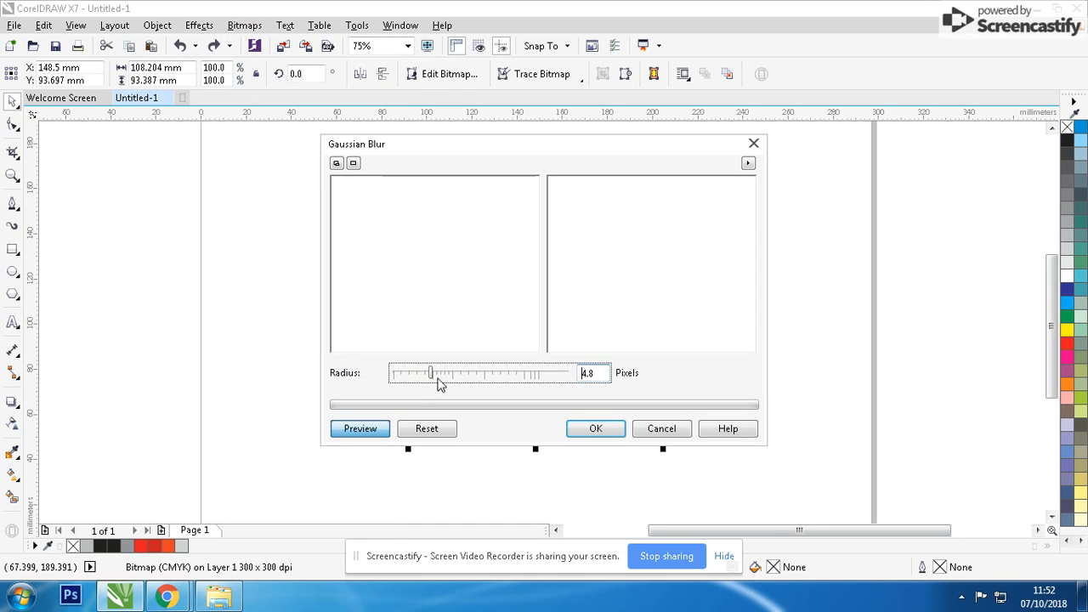
click(596, 428)
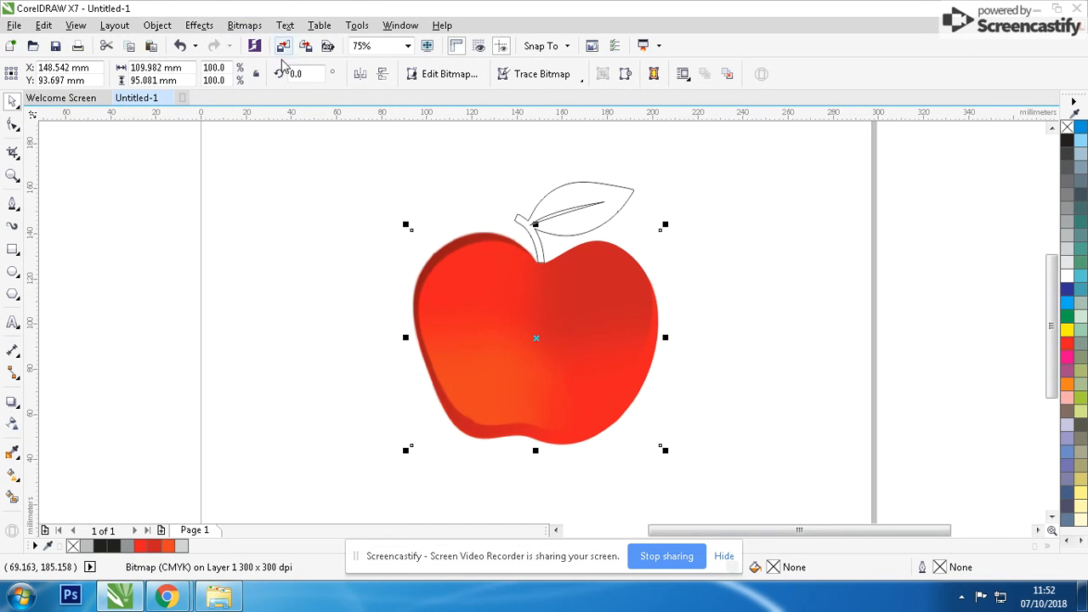
Soften the crescent bitmap further with a second Gaussian blur at a 9-pixel radius.
click(251, 27)
mouse_move(377, 371)
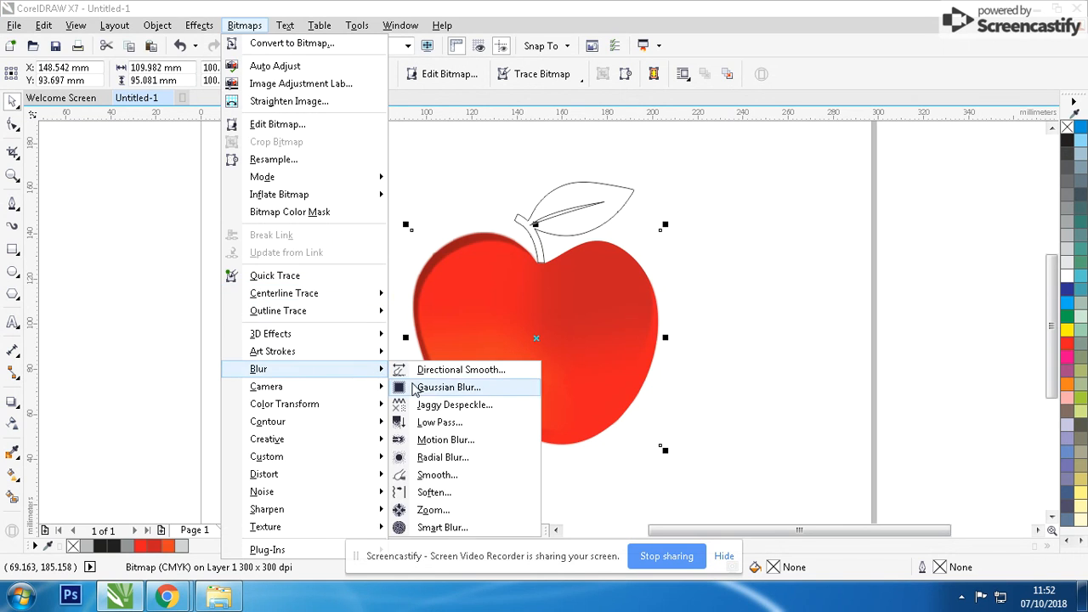
click(414, 388)
click(449, 373)
click(596, 428)
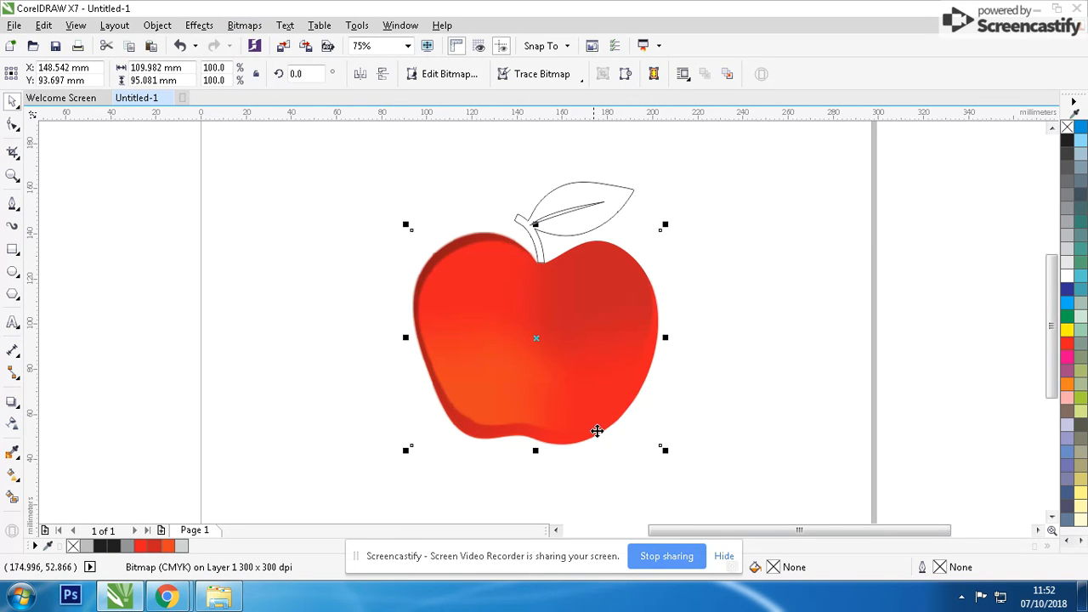
scroll(504, 281, up, 2)
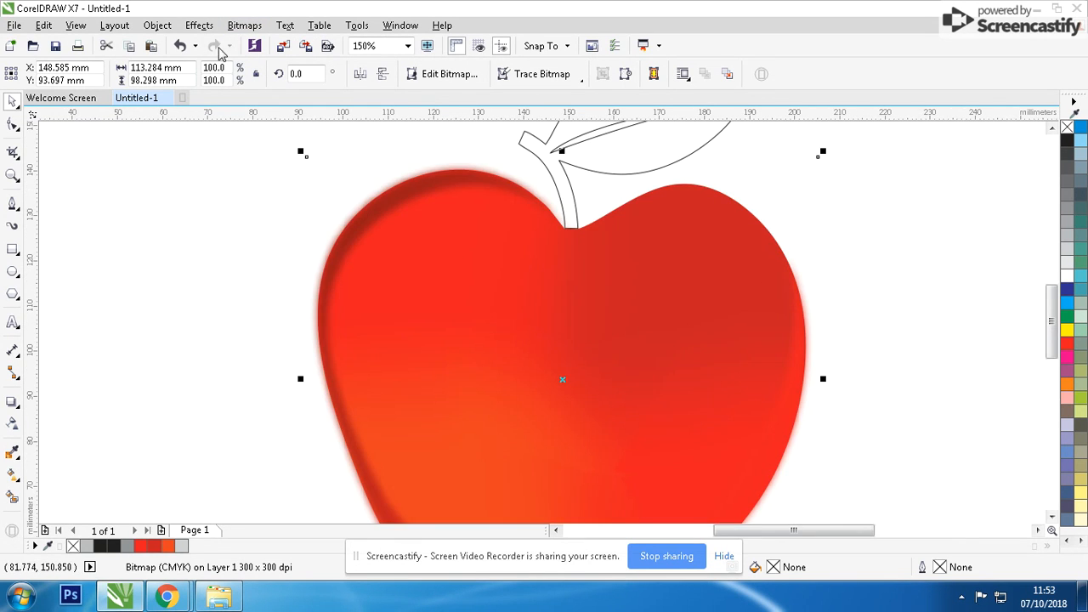
Repeat the 9-pixel Gaussian blur on the crescent bitmap once more.
click(244, 25)
click(399, 387)
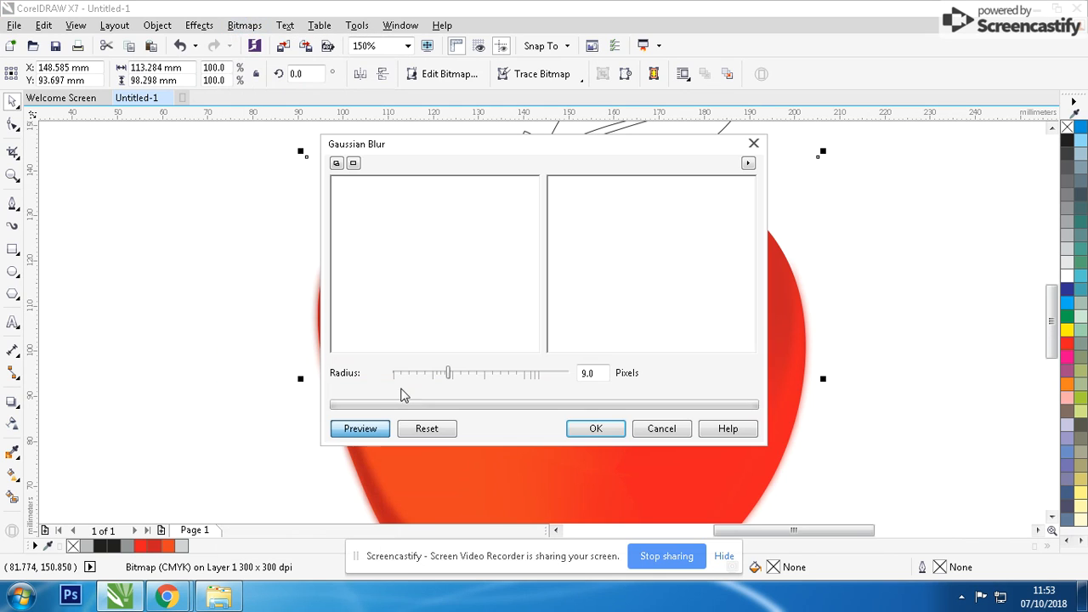
click(583, 421)
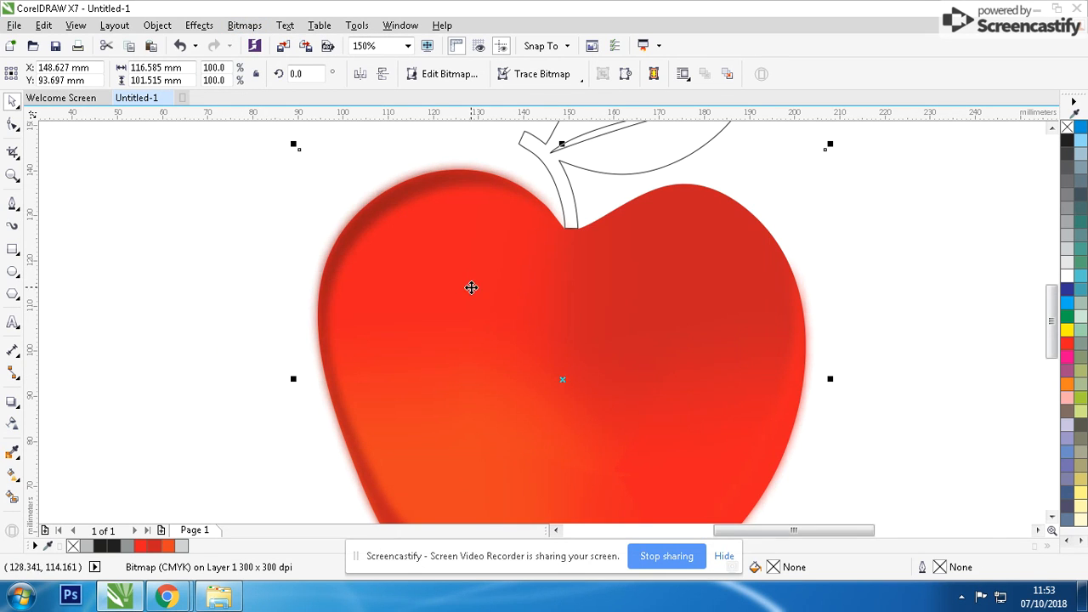
Duplicate the mesh-filled apple together with its blurred crescent to the empty area beside the page's left edge.
click(475, 255)
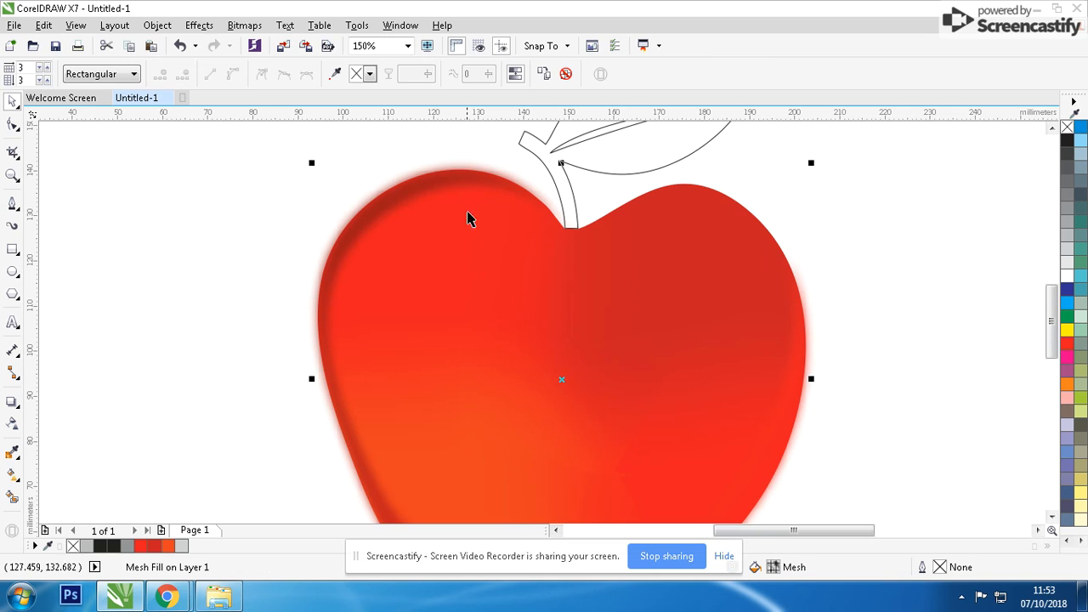
scroll(467, 183, up, 2)
shift+click(504, 261)
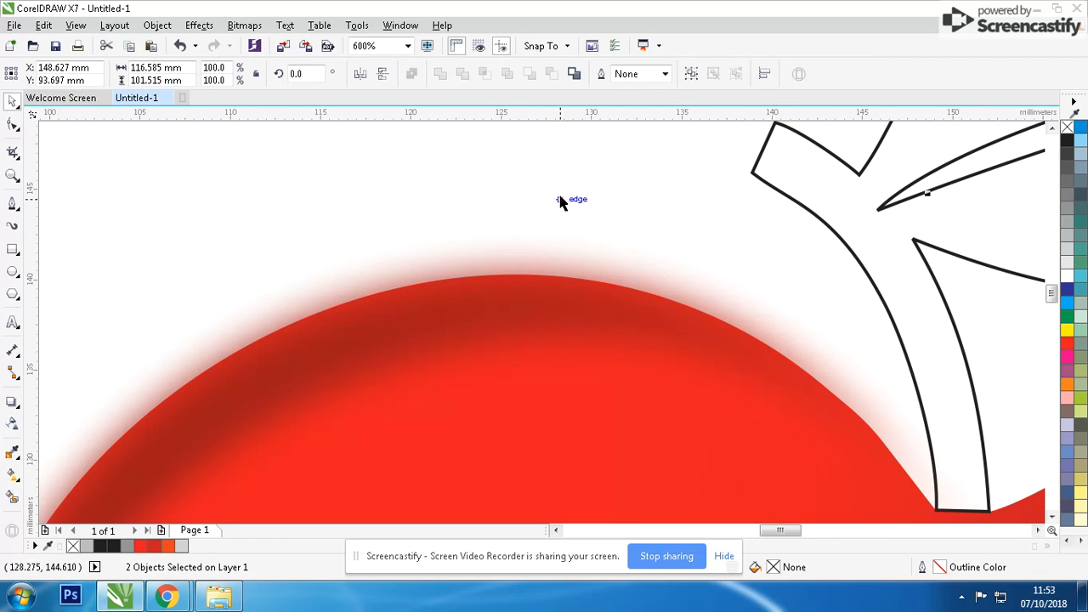
scroll(545, 328, down, 8)
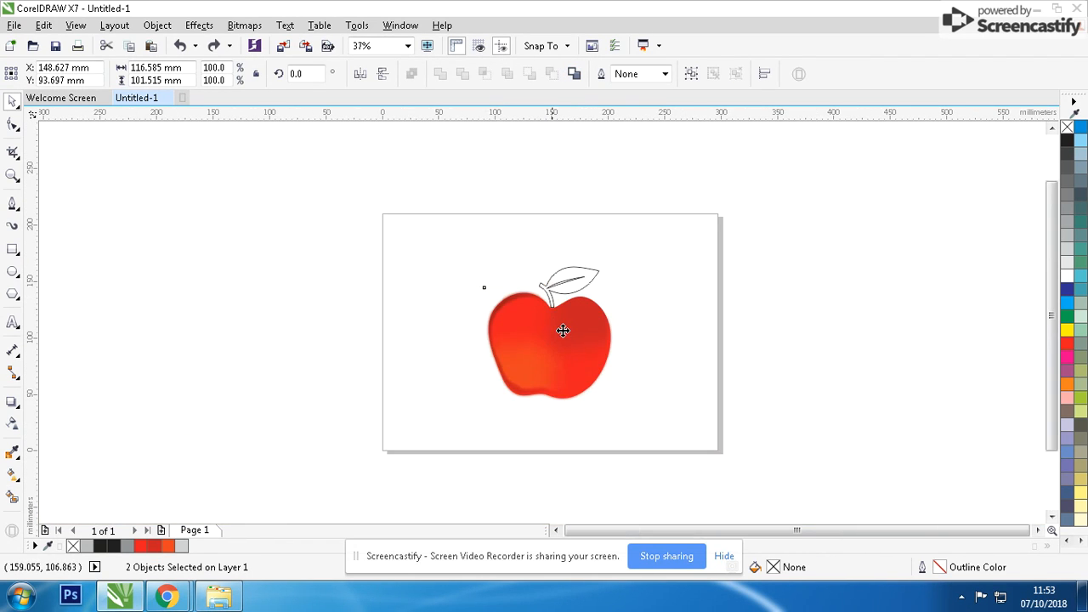
drag(563, 331, 360, 343)
scroll(603, 297, up, 2)
Clear the mesh fill from the duplicate apple so only its curve remains under the blurred crescent.
click(425, 299)
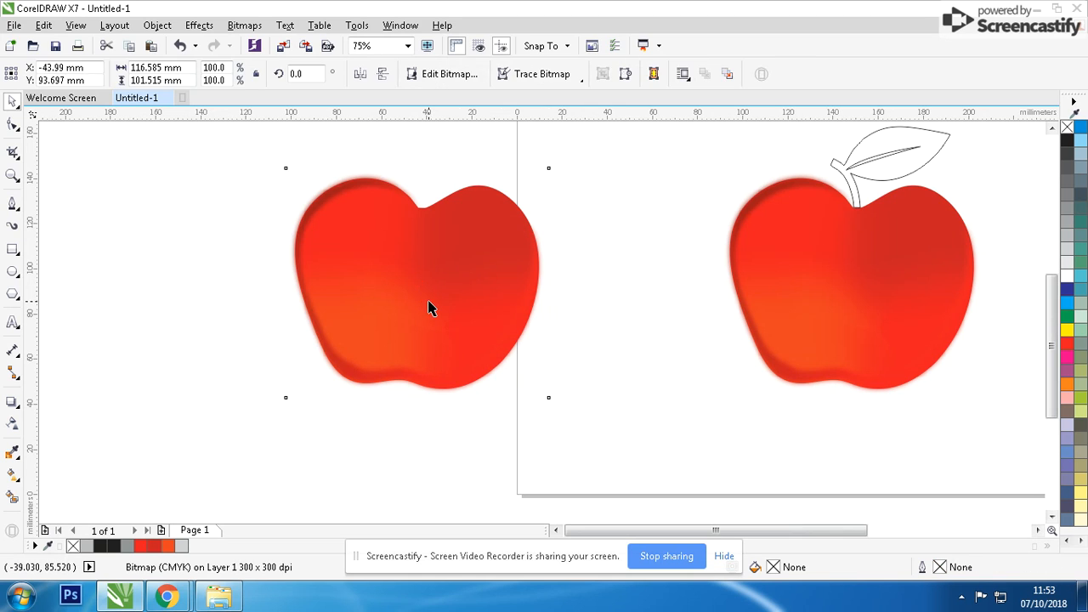
click(428, 302)
drag(419, 285, 373, 287)
key(ctrl+z)
click(567, 75)
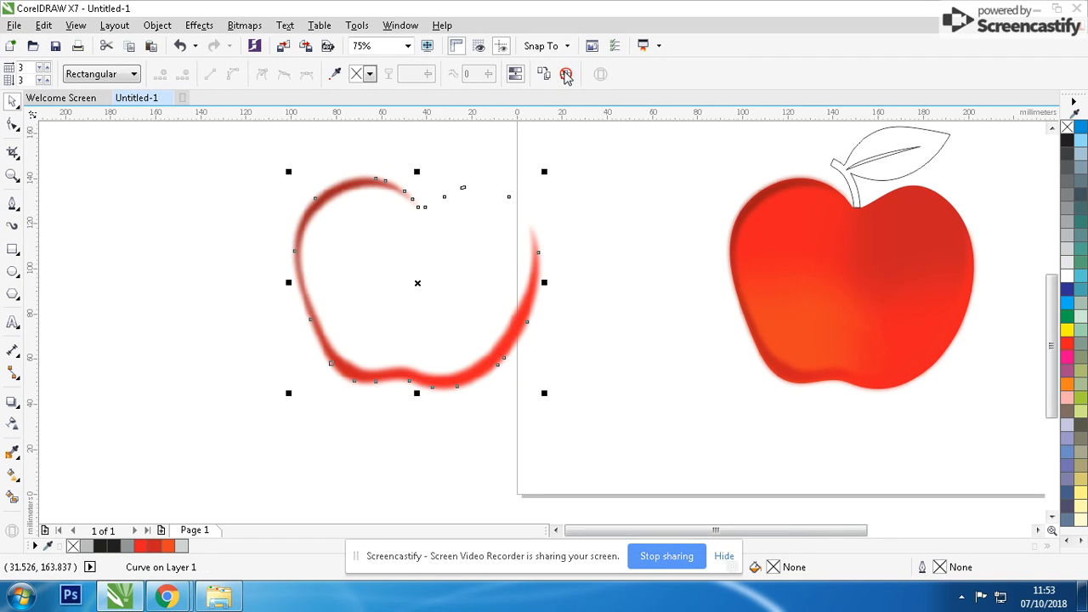
Give the duplicate apple curve a black outline and intersect the blurred crescent bitmap with it.
scroll(374, 249, up, 4)
right_click(1068, 142)
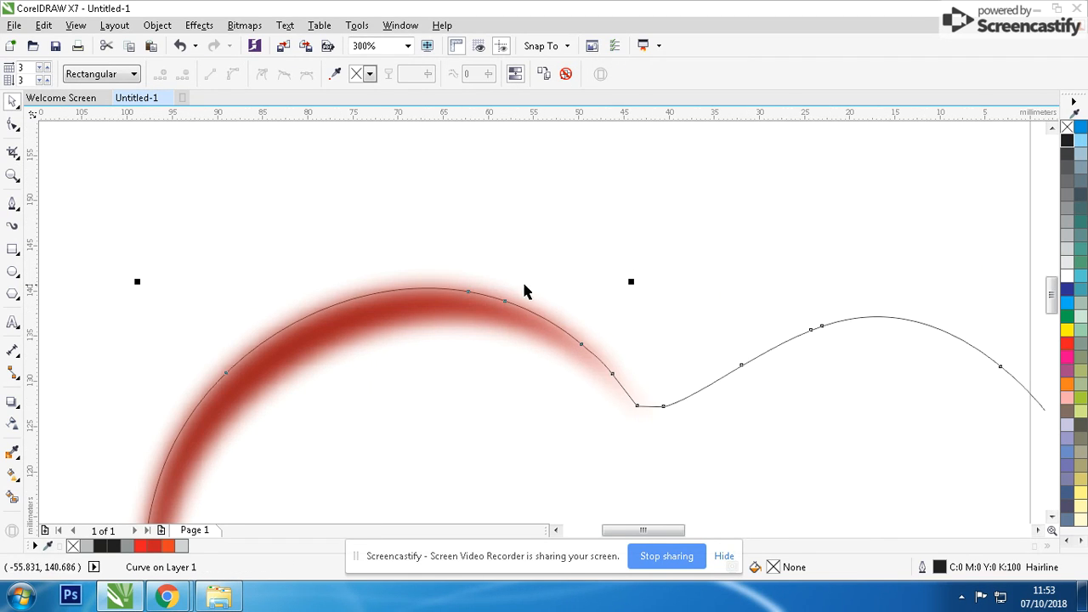
shift+click(480, 287)
click(488, 79)
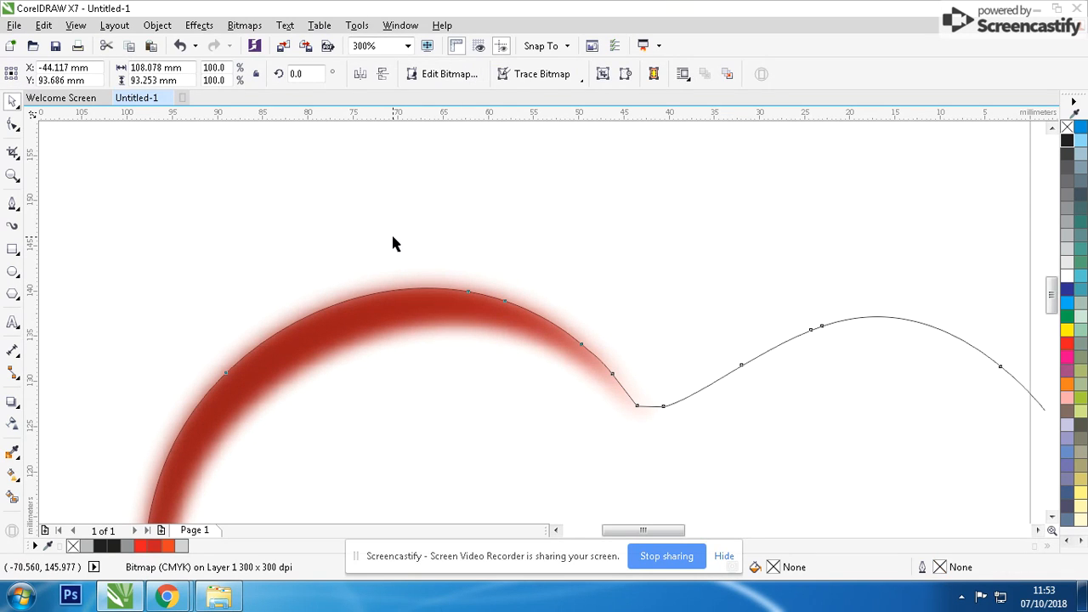
click(391, 233)
drag(731, 383, 691, 308)
key(Delete)
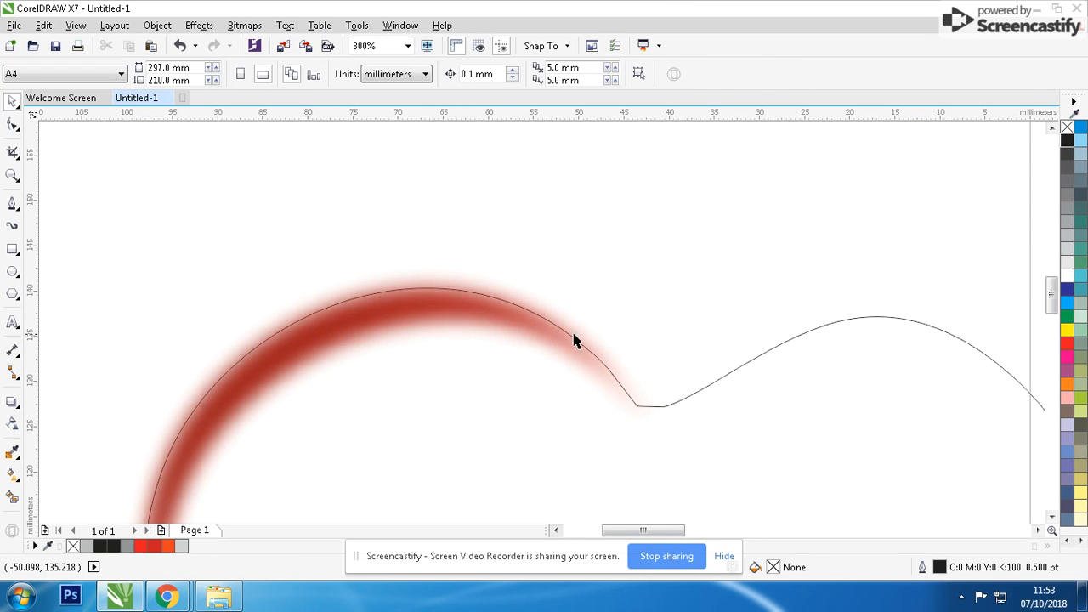
scroll(574, 340, up, 2)
click(544, 326)
scroll(568, 343, down, 5)
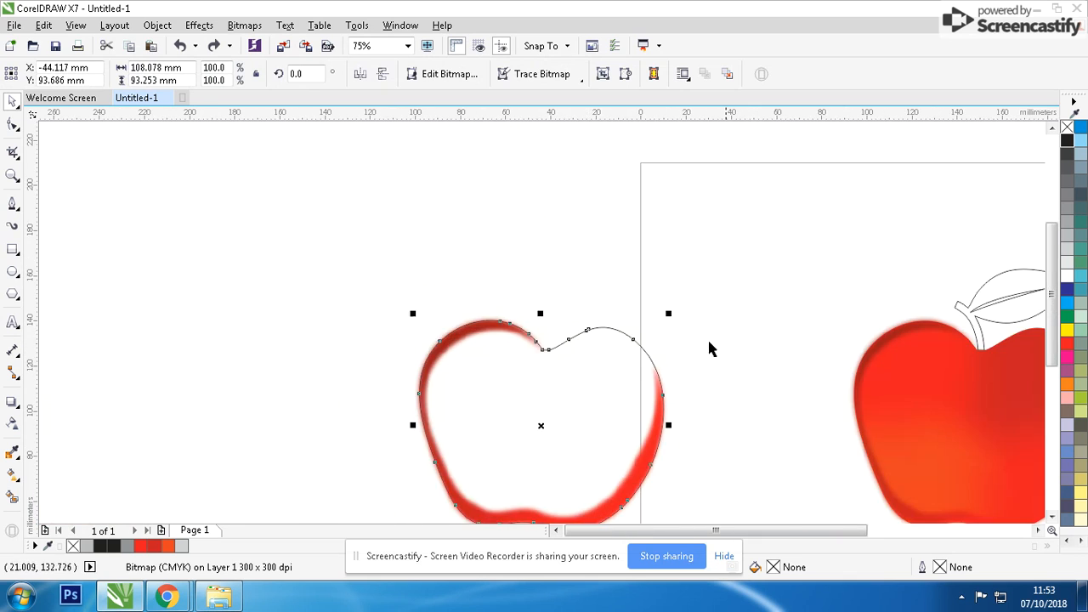
Move the untrimmed blurred crescent off the page and centre the trimmed crescent on the original apple.
shift+click(612, 351)
click(607, 268)
drag(584, 304, 839, 298)
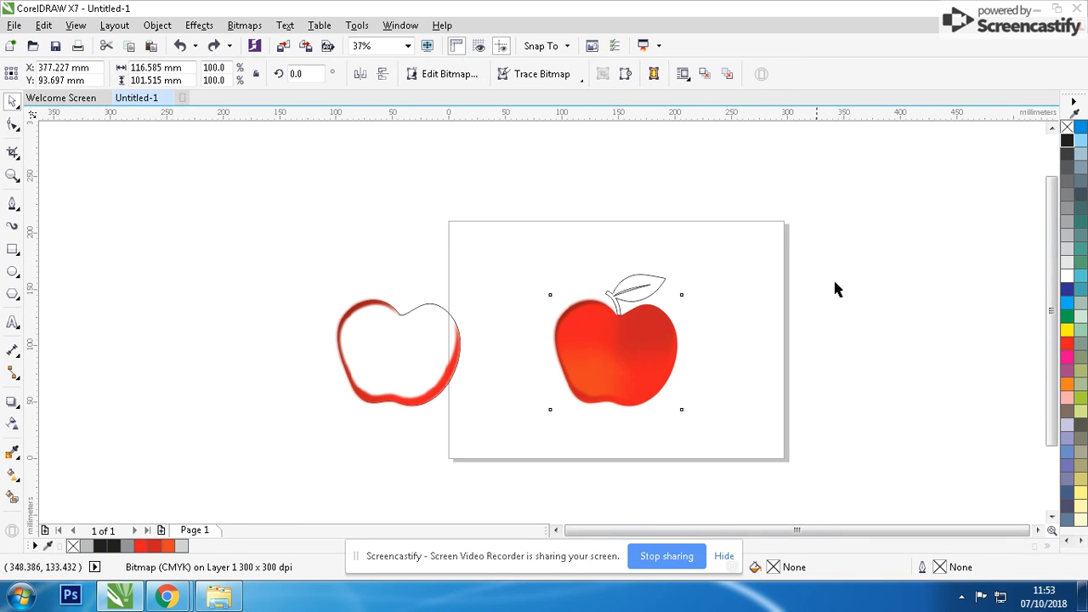
drag(372, 306, 194, 312)
shift+click(596, 353)
key(c)
Delete the leftover apple curve and untrimmed blurred crescents lying outside the page.
drag(542, 251, 218, 517)
key(Delete)
click(925, 360)
key(Delete)
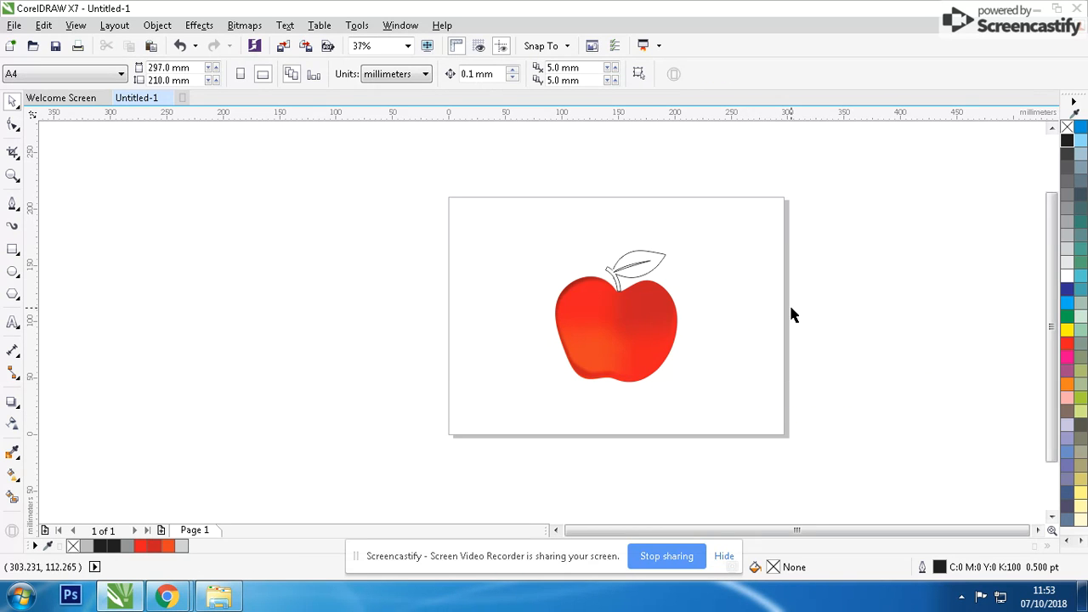
Draw a closed Pen tool shape around the leaf, about 65 × 38 mm, passing through the joint between leaf and stem.
scroll(633, 285, up, 4)
click(12, 204)
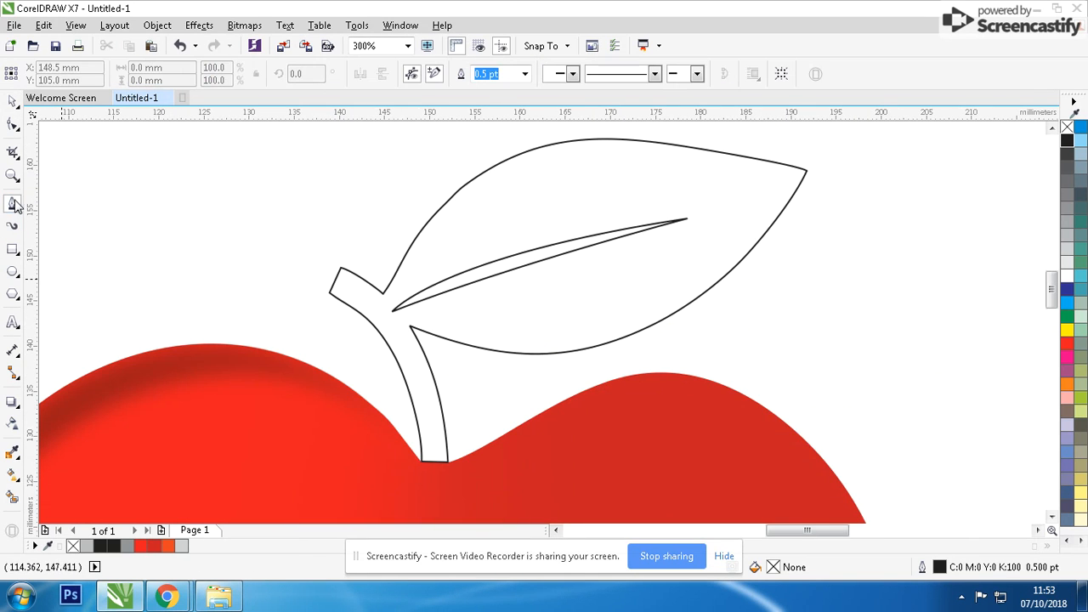
click(294, 167)
double_click(385, 297)
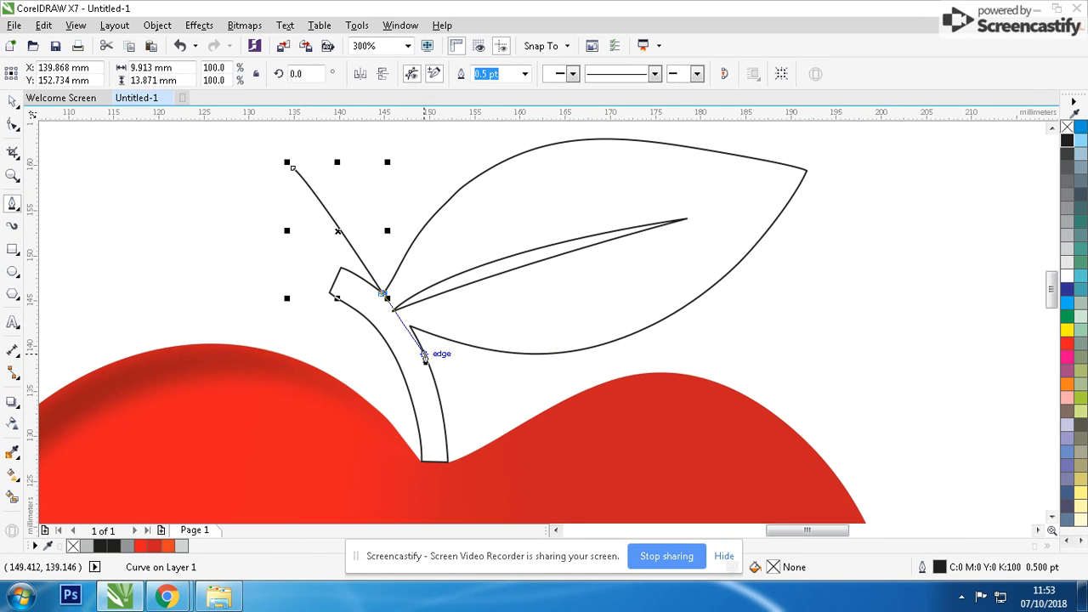
drag(409, 325, 445, 348)
click(501, 375)
click(721, 340)
click(858, 213)
scroll(859, 191, down, 1)
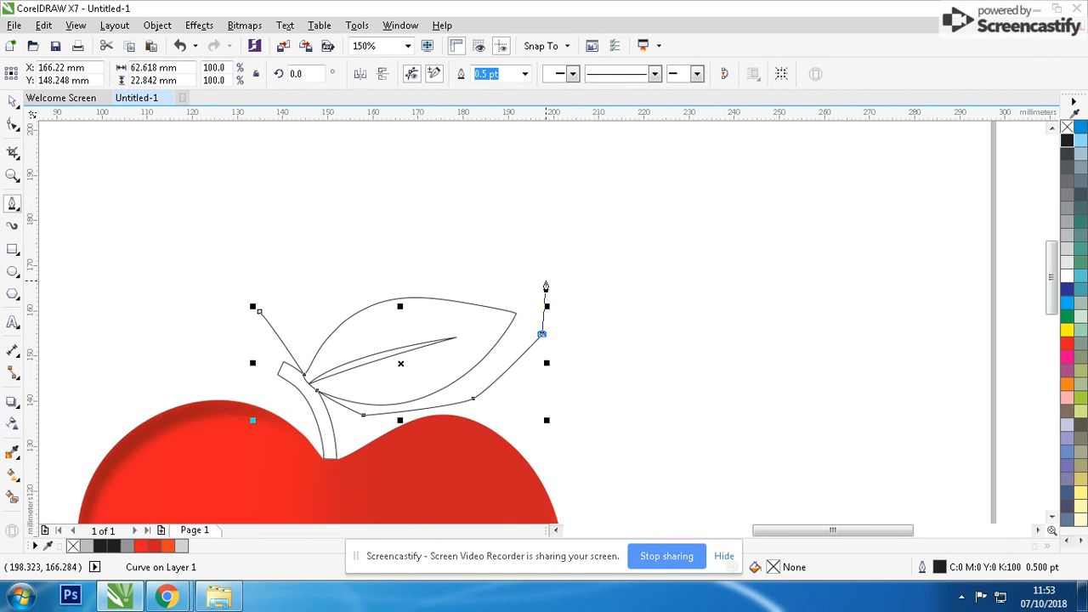
click(545, 282)
drag(382, 244, 360, 246)
click(260, 312)
click(13, 101)
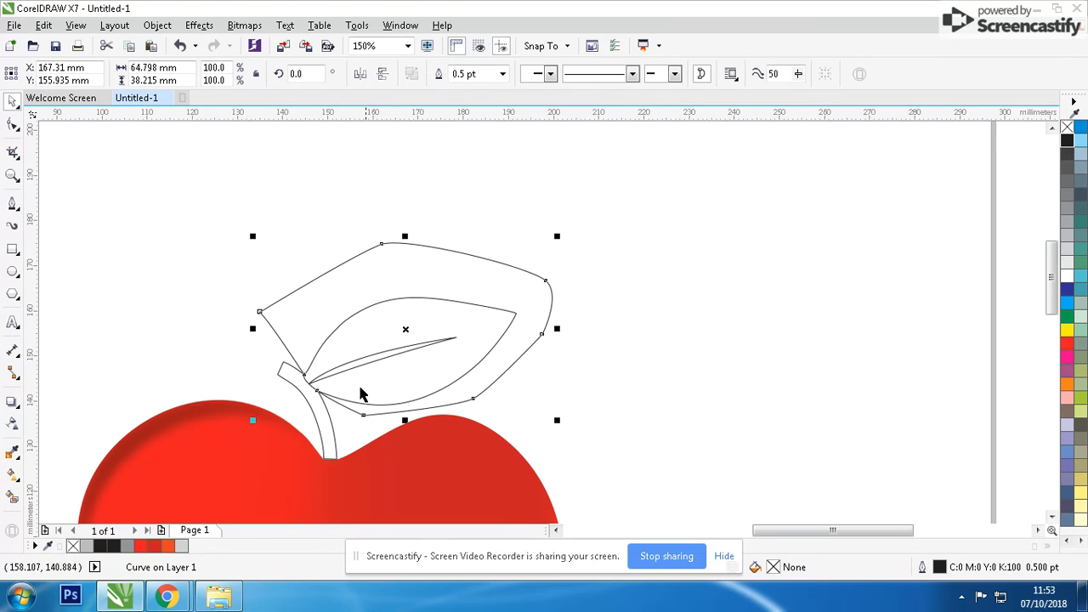
Trim the leaf-and-stem outline with the pen-drawn shape to separate the stem as its own curve.
scroll(361, 394, up, 1)
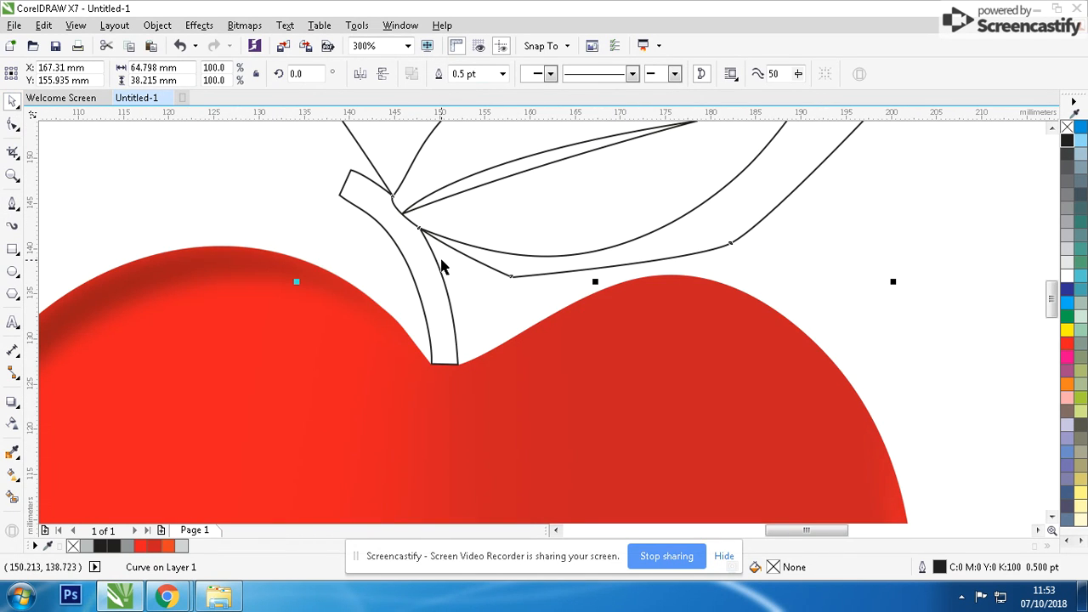
shift+click(436, 261)
click(369, 161)
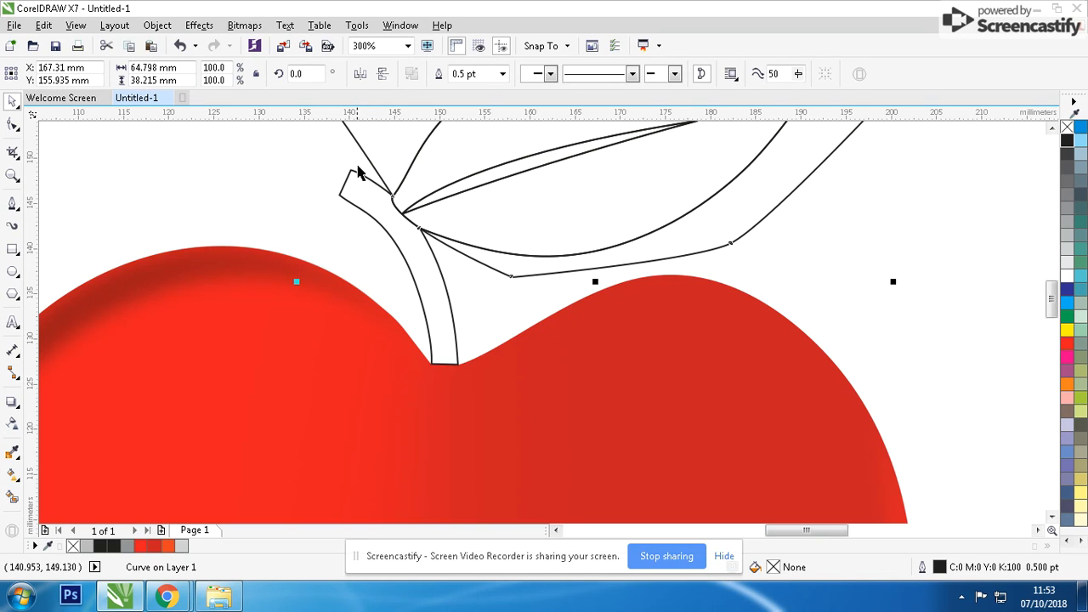
shift+click(352, 173)
click(450, 75)
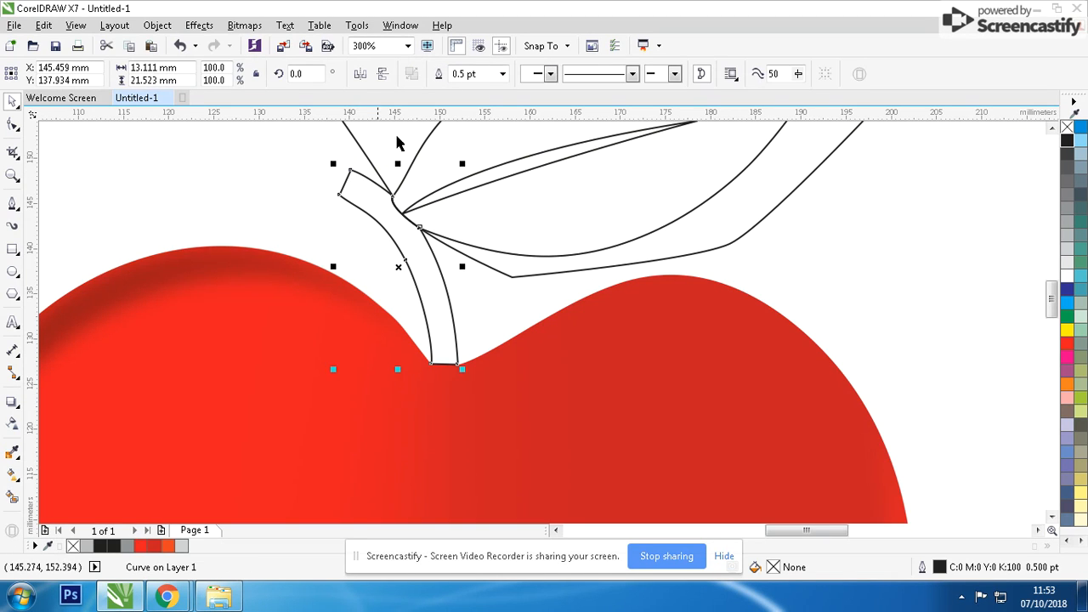
Delete the pen-drawn trimming shape left around the leaf.
click(362, 148)
key(Delete)
scroll(542, 324, down, 2)
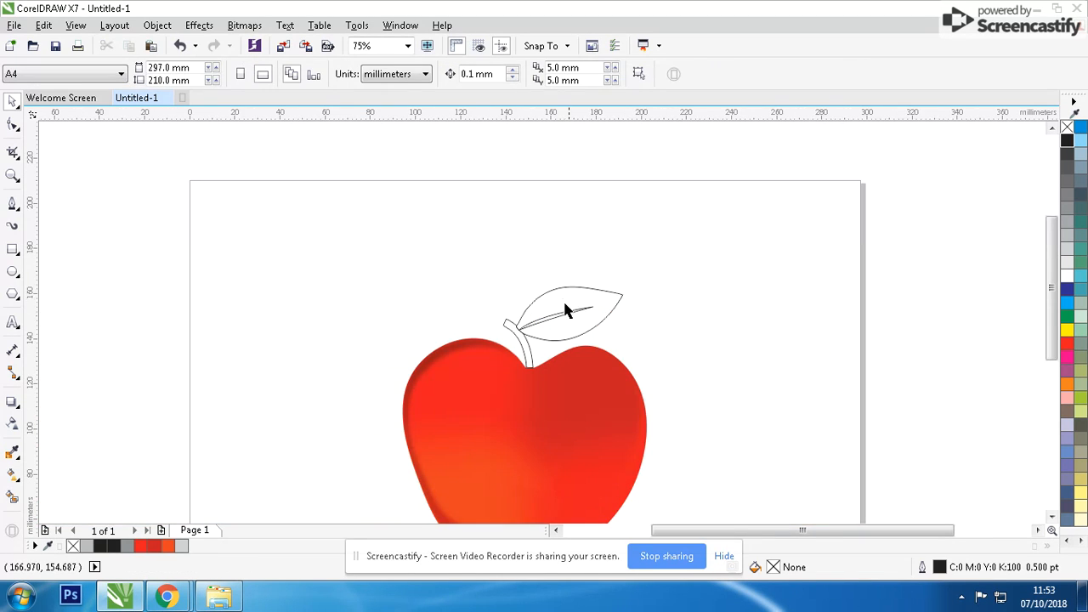
Apply a linear fountain fill along the leaf from base to tip, with dark green C96 M31 Y100 K22 at the base.
scroll(566, 304, up, 2)
click(521, 434)
click(13, 474)
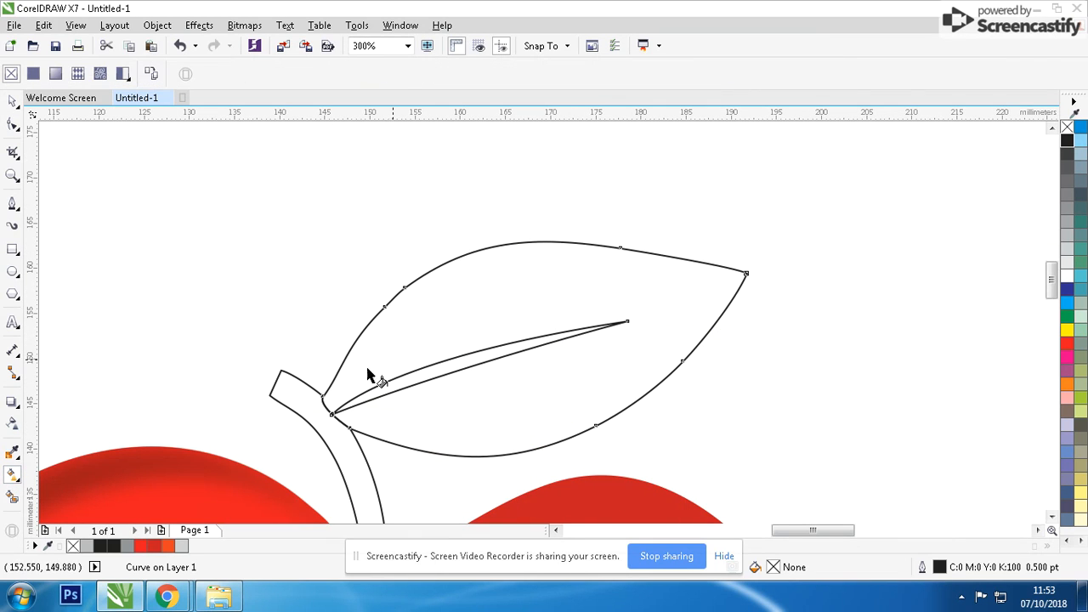
drag(349, 407, 748, 274)
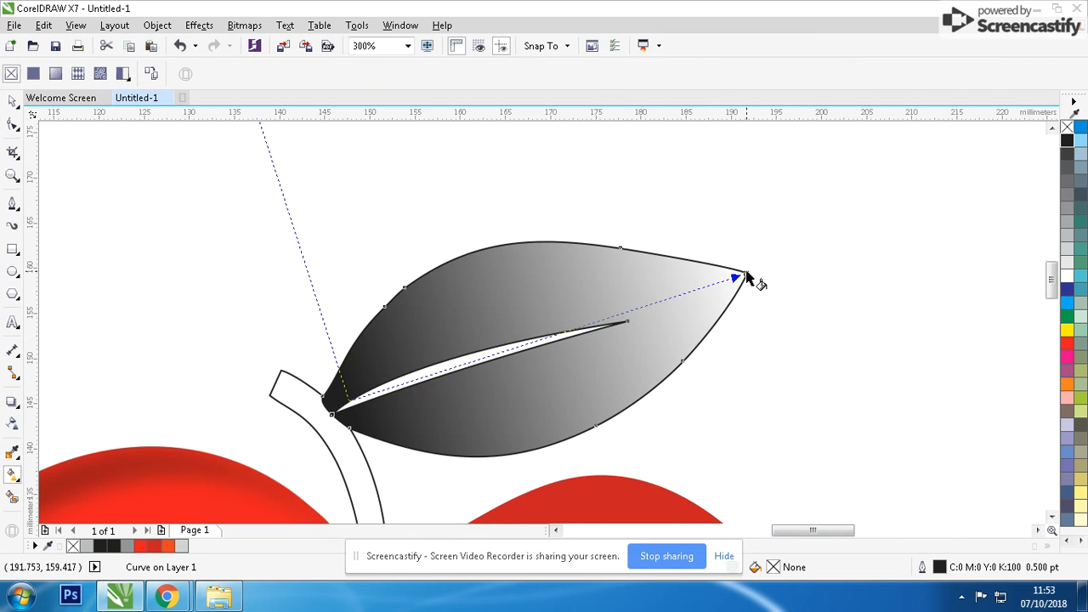
click(348, 401)
click(333, 425)
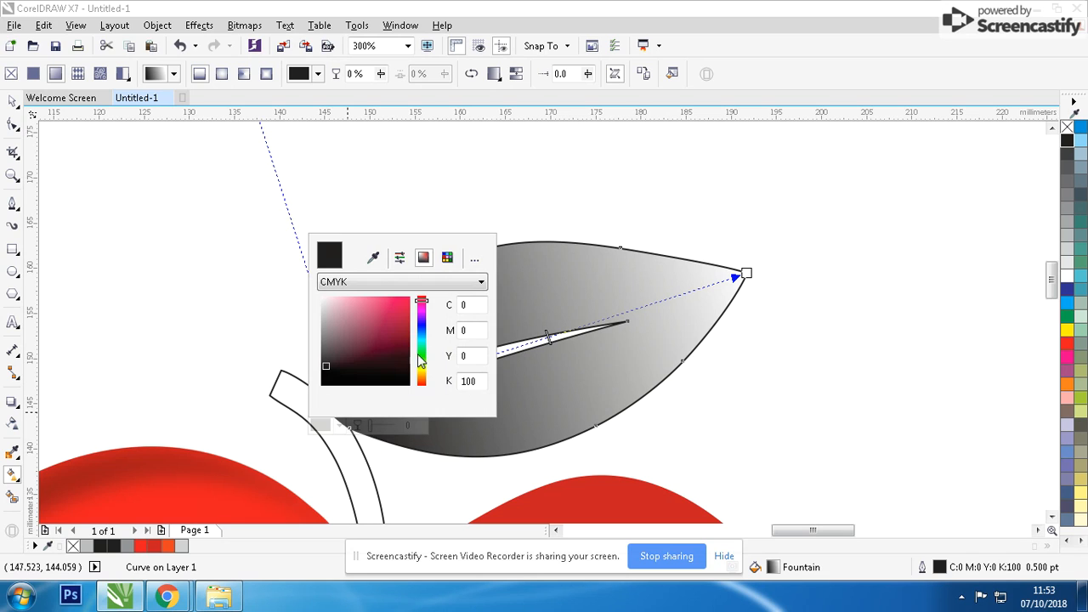
click(414, 348)
click(400, 346)
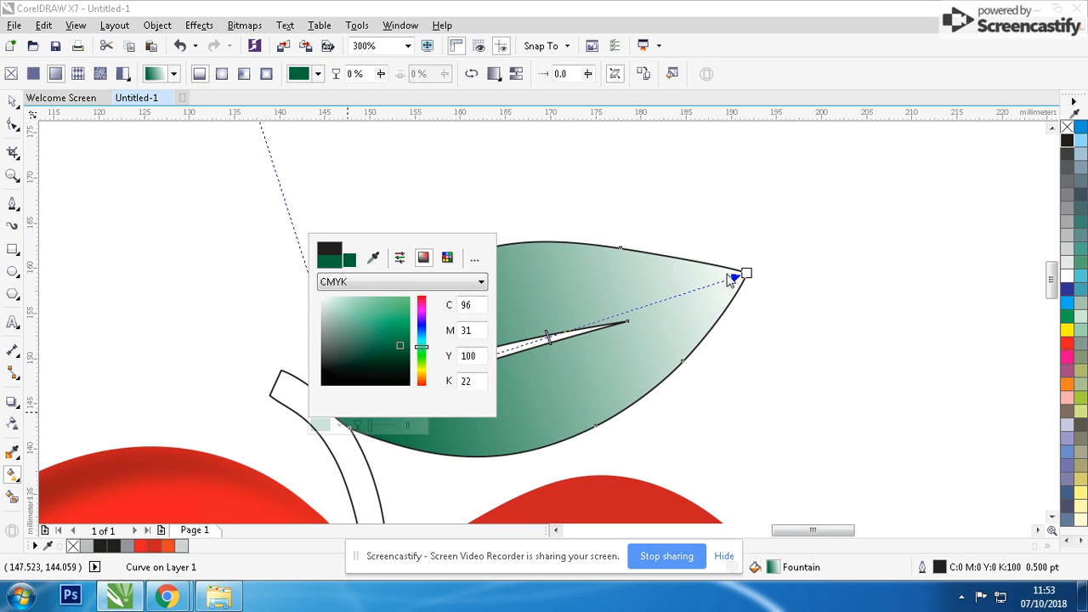
Set the leaf gradient's tip colour to light green and shift the gradient midpoint slightly toward the base.
click(745, 274)
click(737, 297)
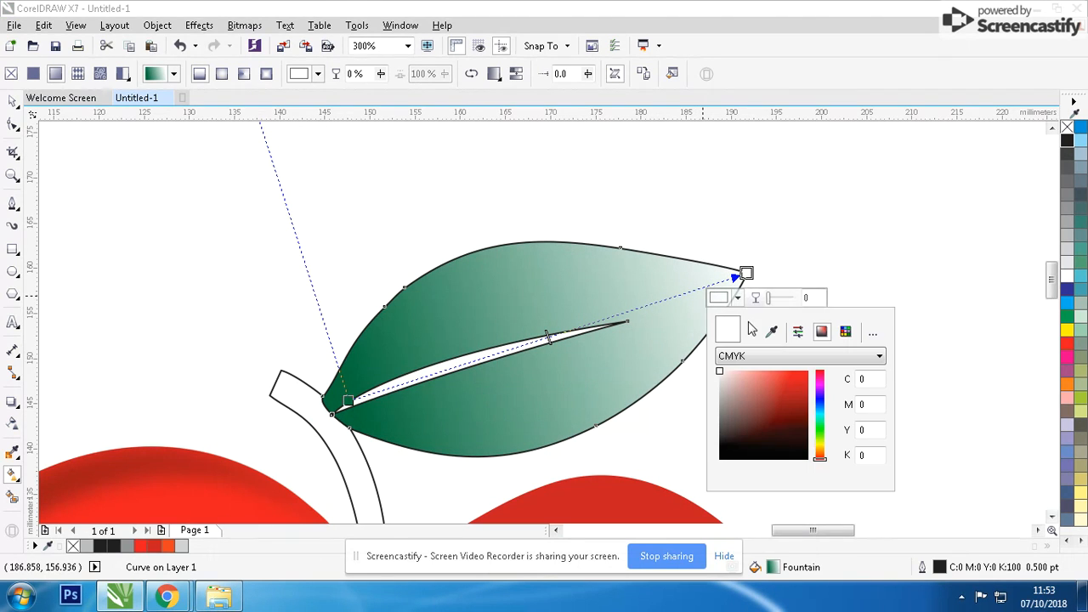
click(821, 430)
drag(803, 414, 808, 360)
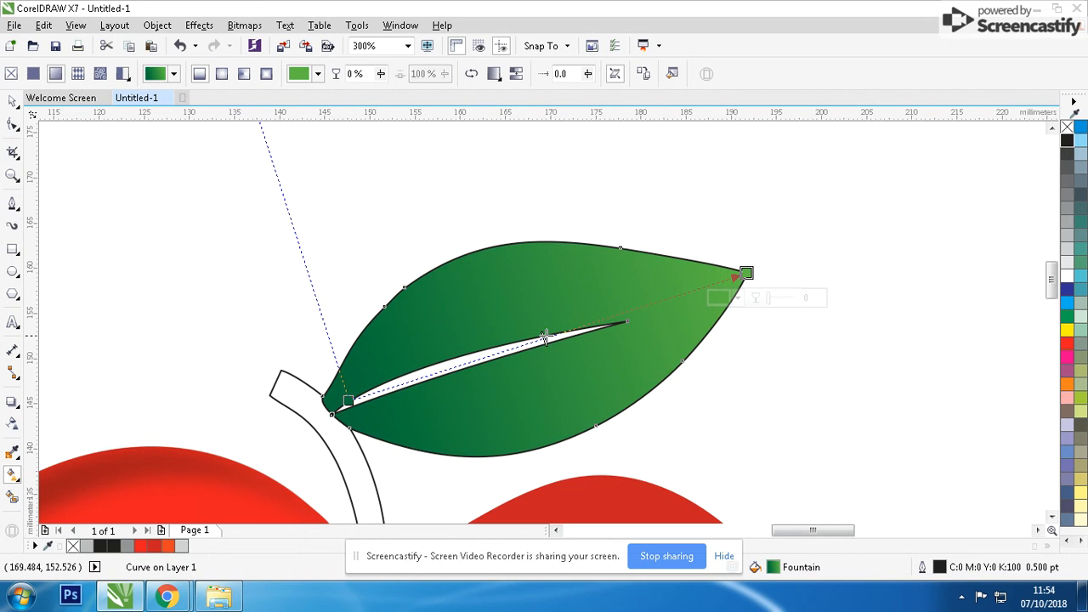
drag(548, 338, 512, 349)
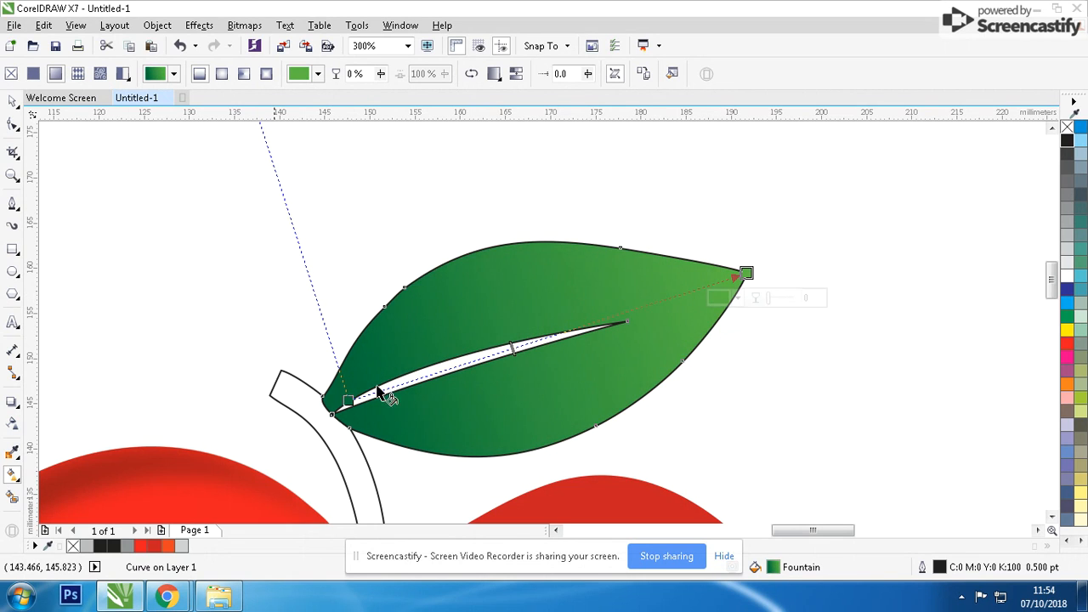
click(17, 479)
click(53, 494)
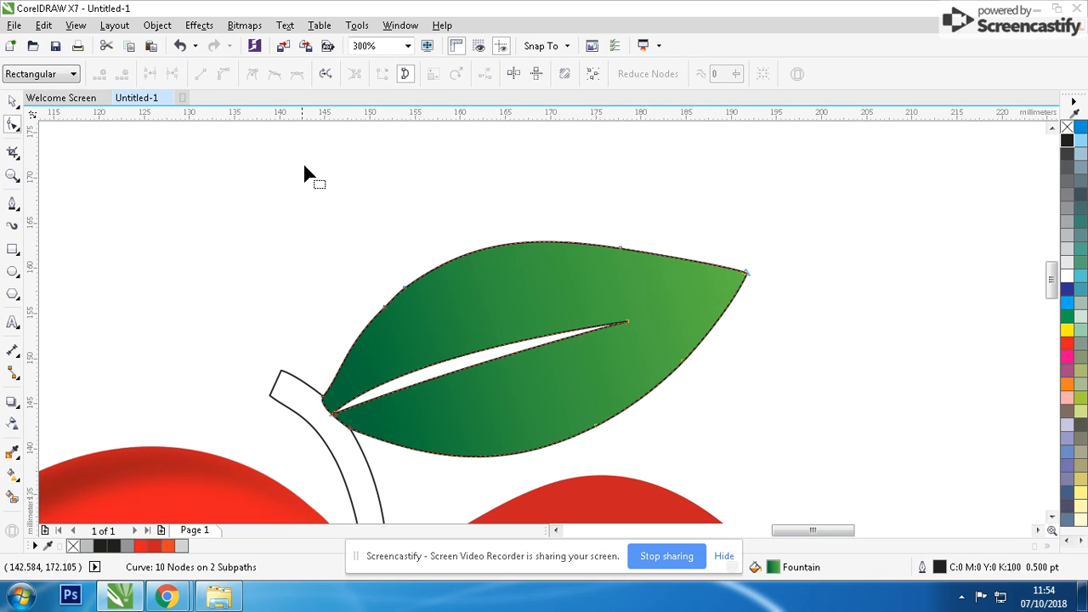
click(66, 74)
click(34, 99)
drag(1068, 318, 496, 297)
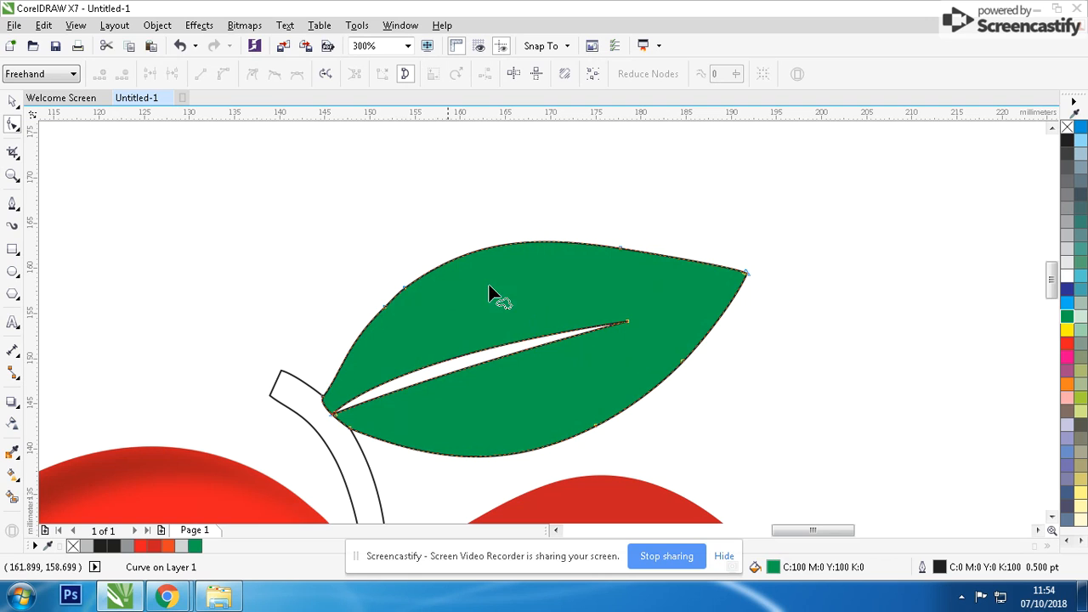
click(13, 102)
key(ctrl+z)
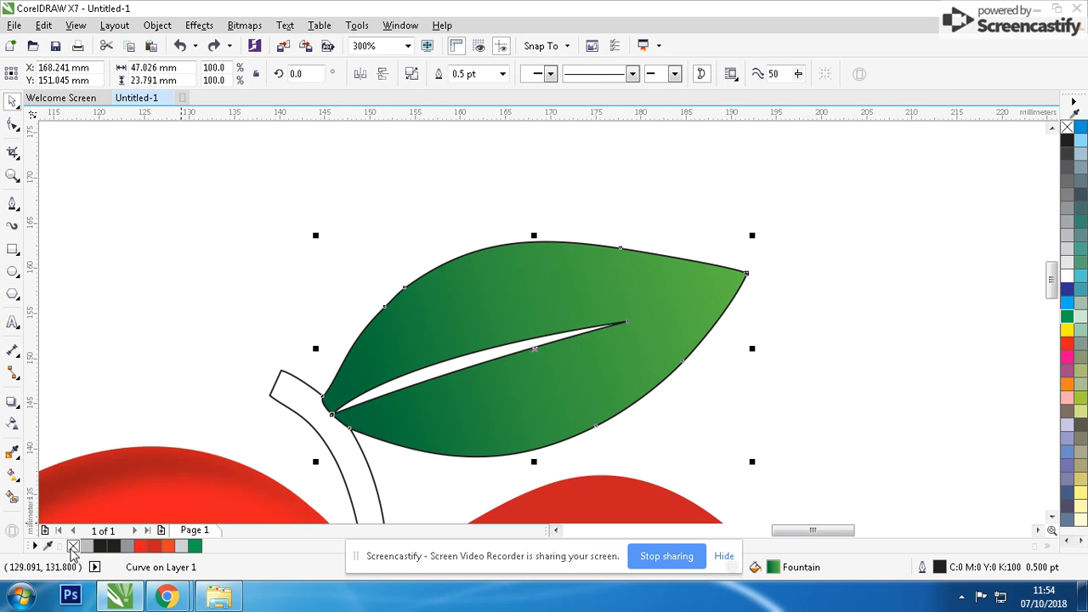
Remove the leaf's outline and add a slightly smaller copy anchored at its stem end.
right_click(72, 546)
mouse_move(755, 232)
mouse_down()
mouse_move(734, 231)
mouse_move(735, 243)
mouse_up()
Create a rim shape between the leaf and its smaller copy with Smart Fill, and delete the smaller copy.
click(13, 493)
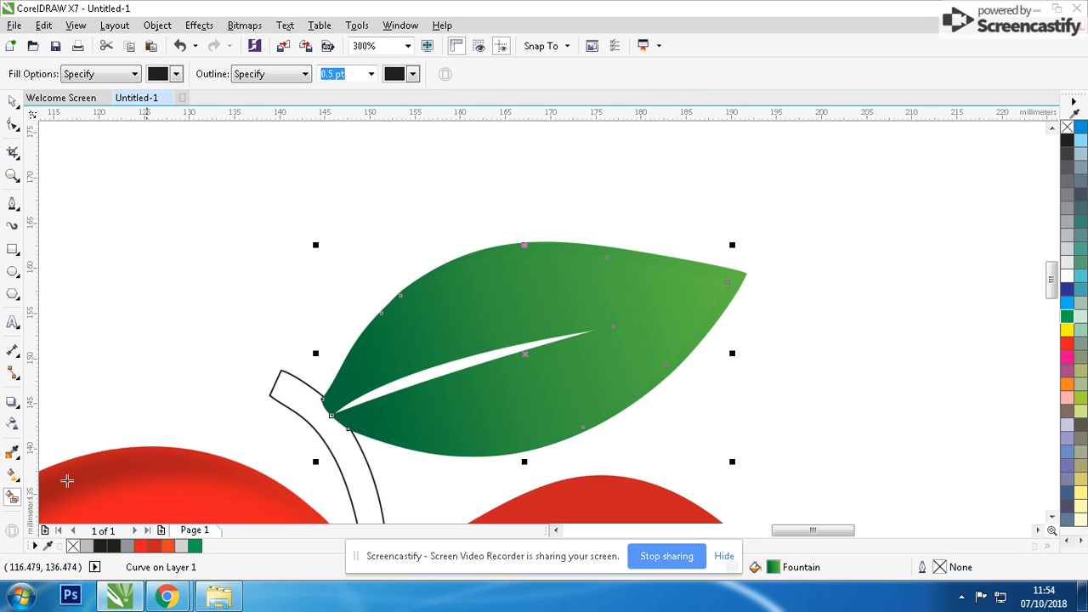
click(599, 245)
click(9, 102)
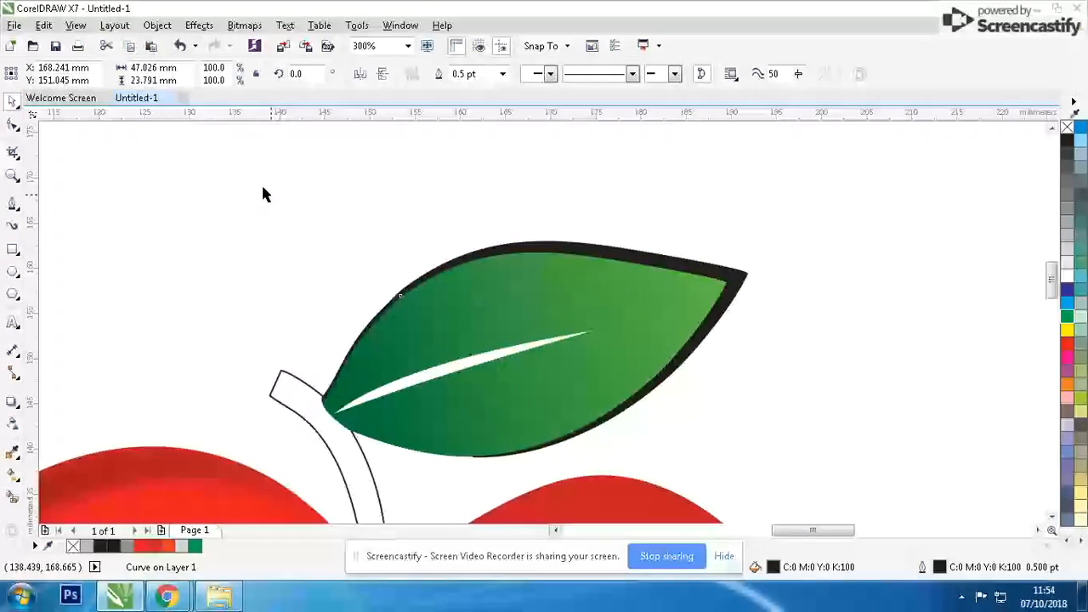
click(263, 189)
click(609, 277)
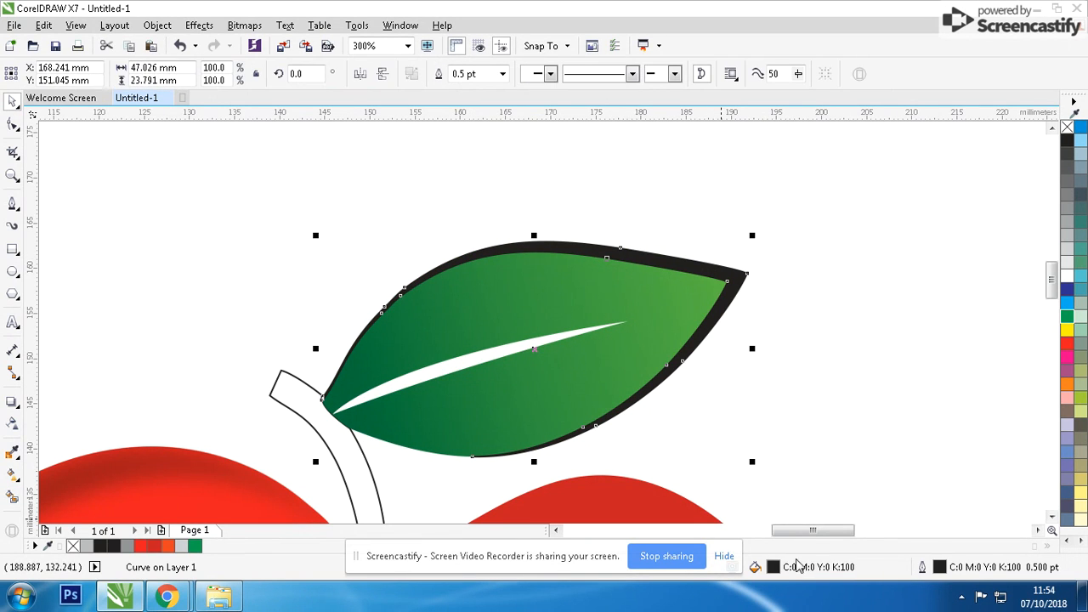
Fill the leaf's rim with light green C48 M0 Y95 K0 and remove its outline.
double_click(781, 570)
click(736, 364)
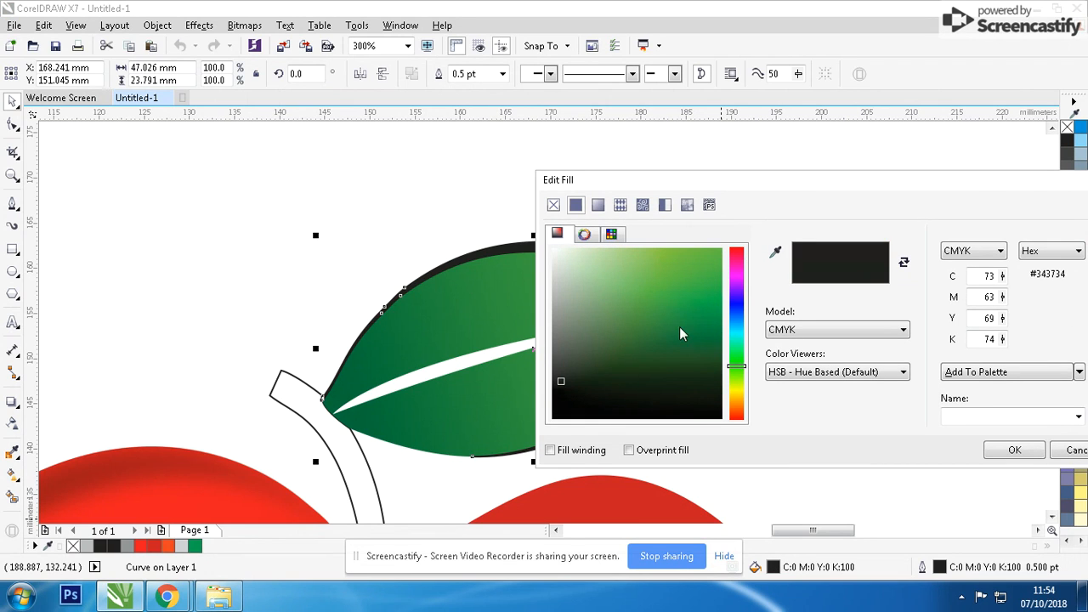
drag(680, 332, 657, 246)
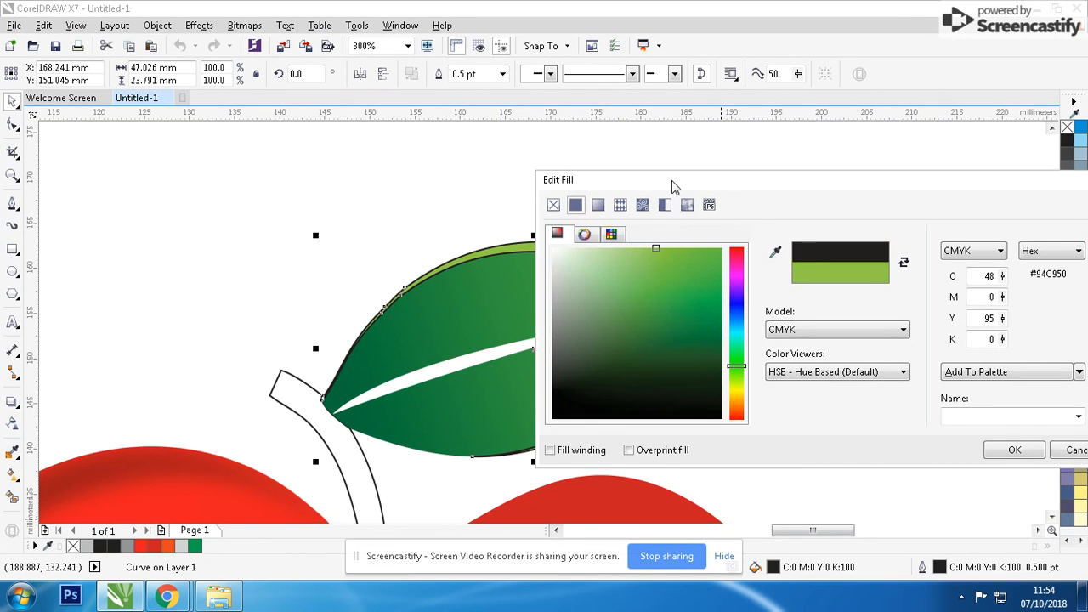
click(1013, 449)
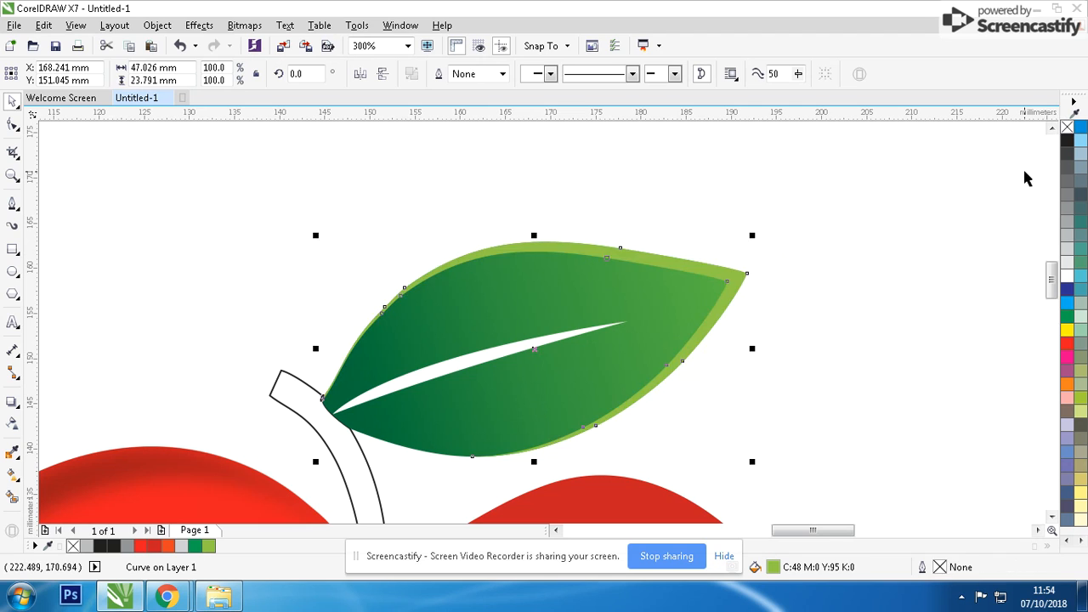
click(699, 380)
Fill the stem with dark green C98 M33 Y100 K29 and remove its outline.
scroll(699, 381, down, 2)
scroll(568, 299, up, 1)
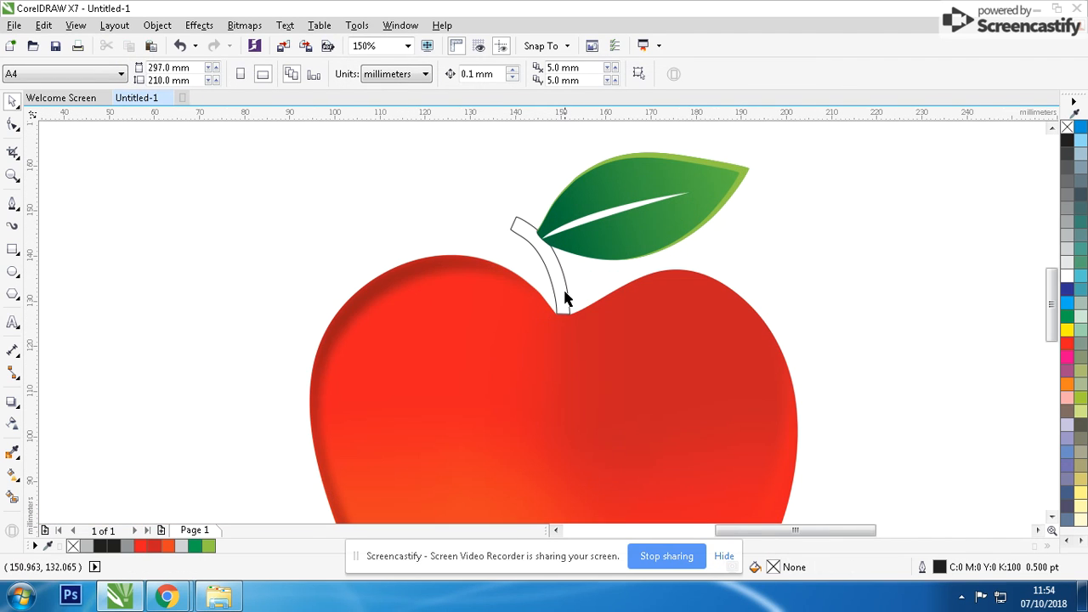
click(568, 299)
scroll(565, 294, up, 1)
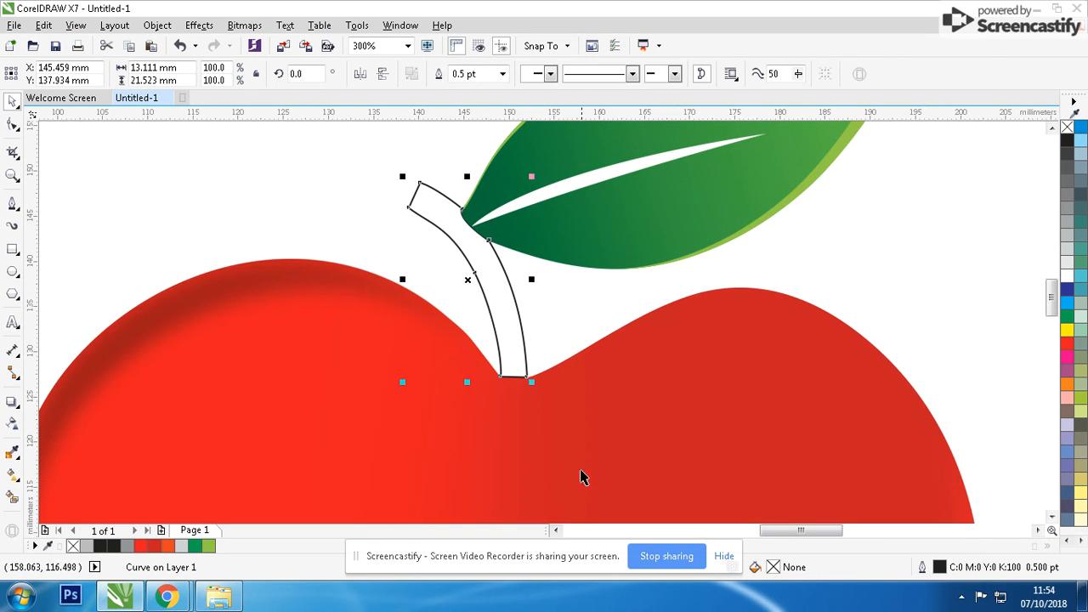
click(194, 546)
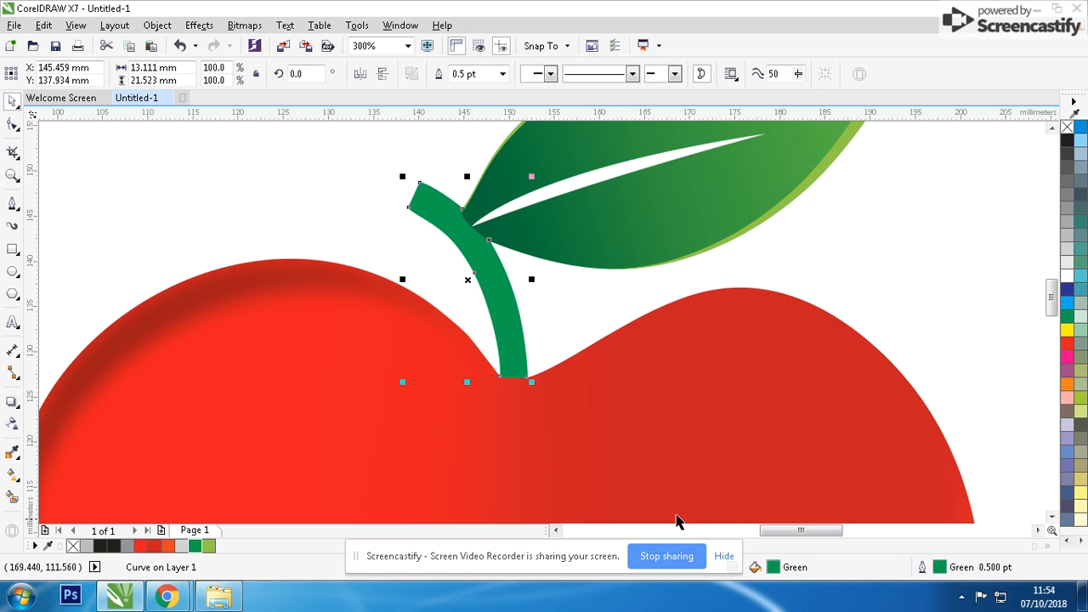
double_click(772, 567)
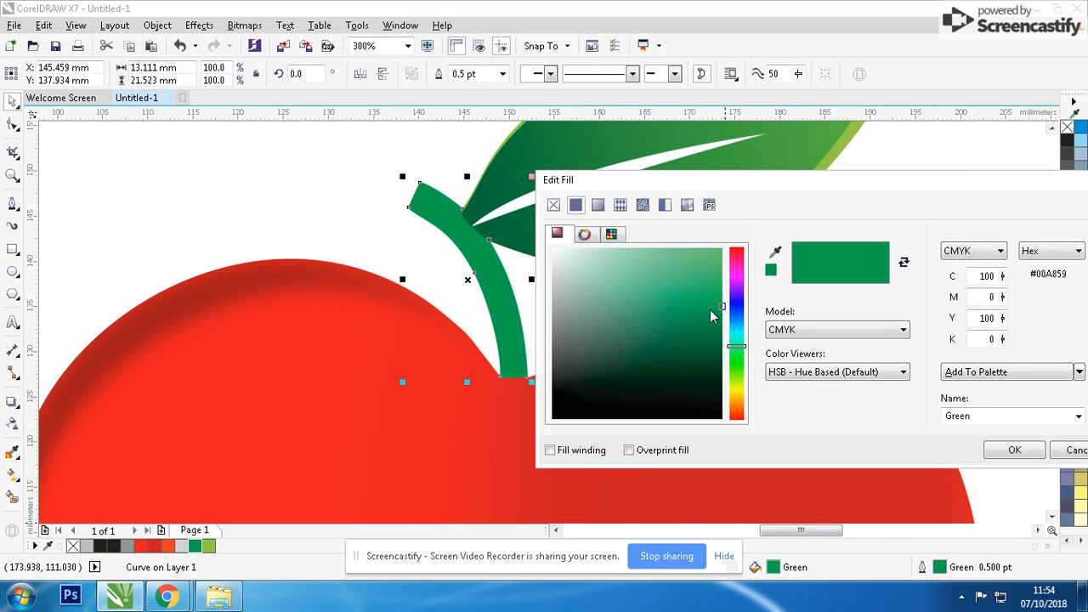
click(724, 346)
key(Return)
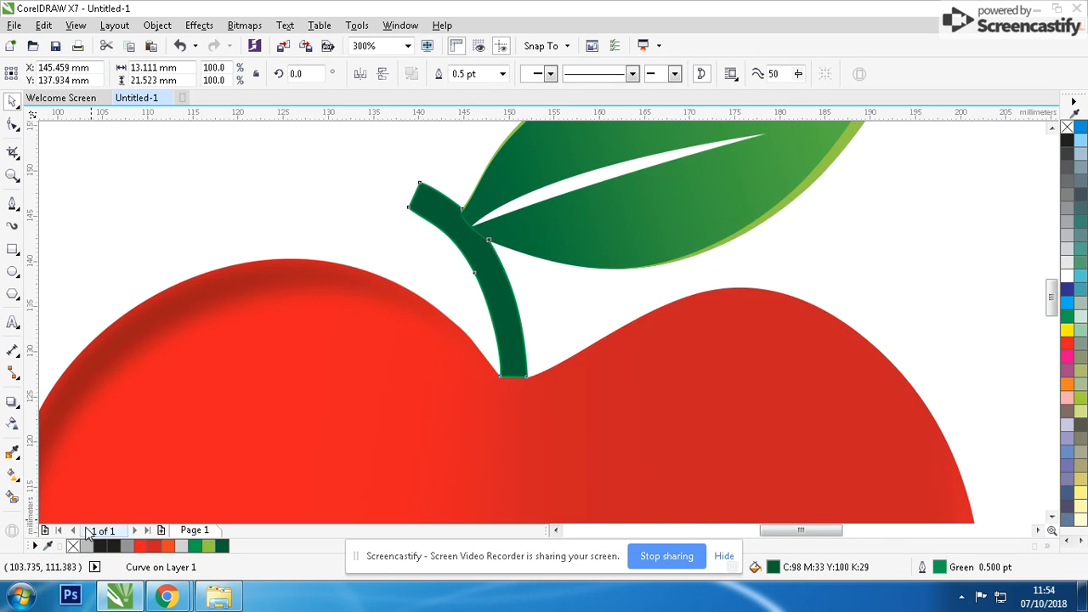
right_click(73, 547)
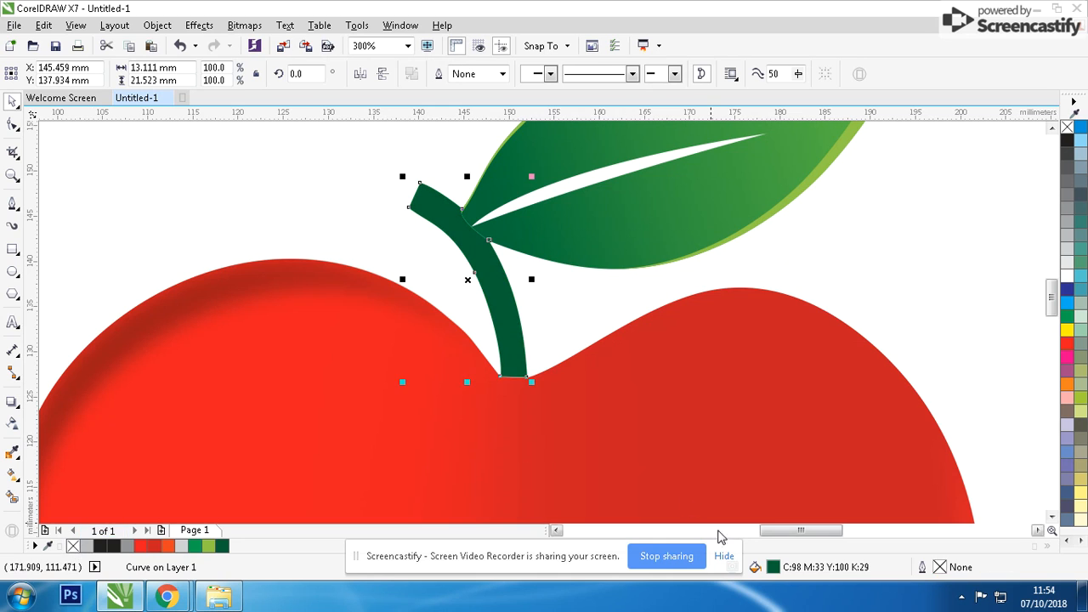
Change the stem's fill colour to a very dark brown.
double_click(773, 565)
click(712, 354)
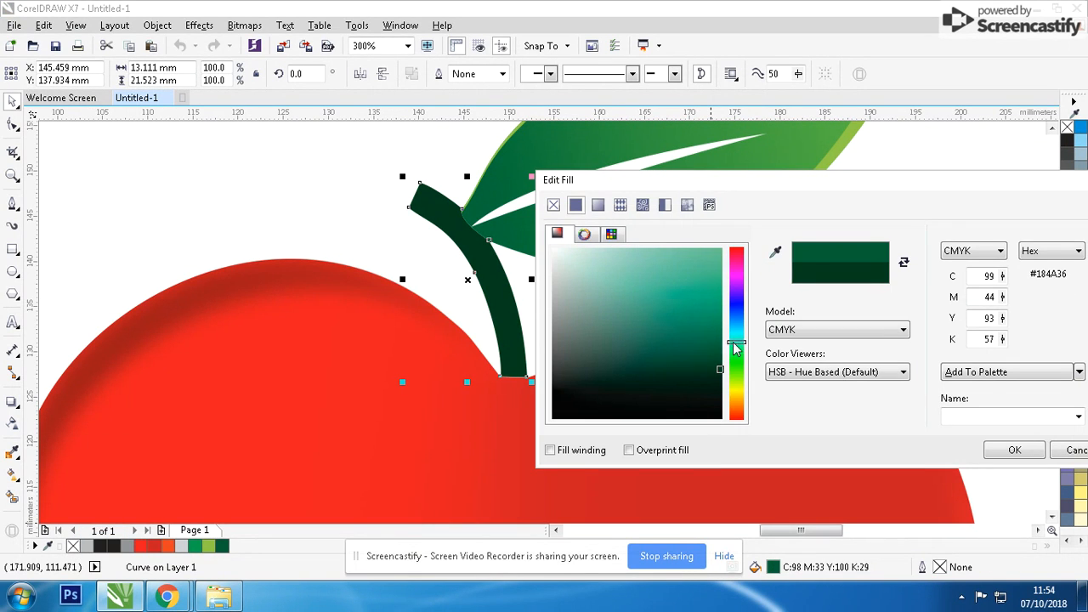
drag(733, 343, 748, 391)
key(Return)
scroll(745, 390, down, 2)
click(628, 295)
Group the apple, shading, stem and leaf objects and centre the group on the page.
scroll(628, 297, down, 1)
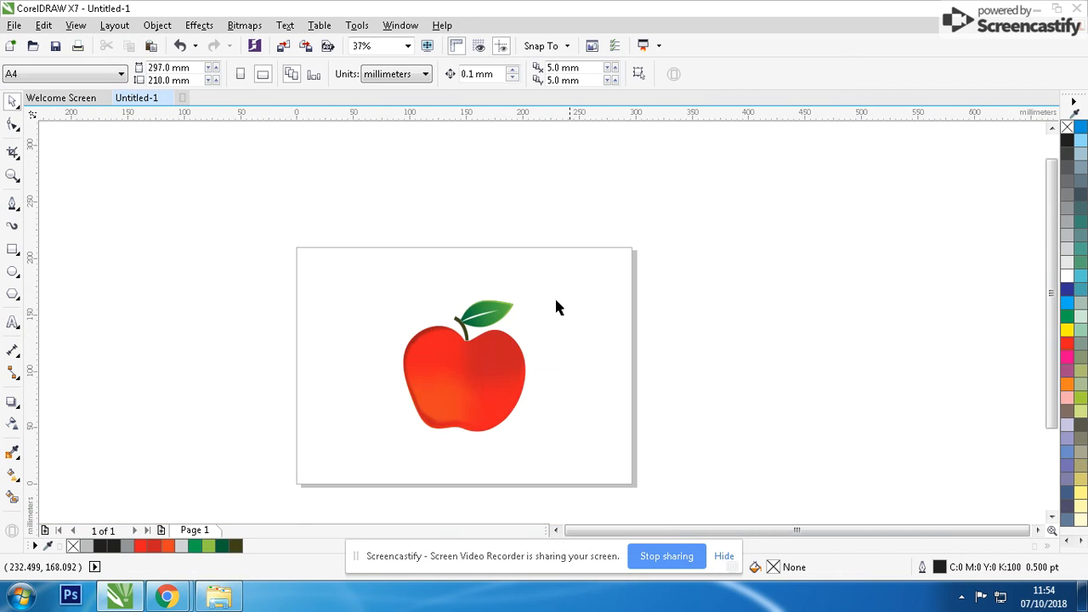
drag(583, 236, 298, 499)
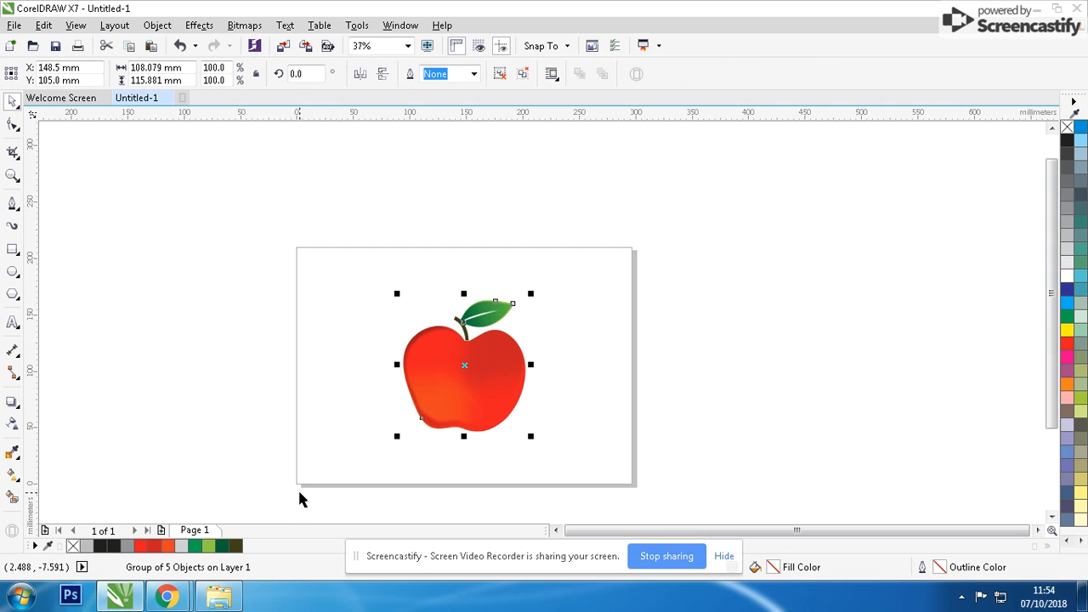
click(596, 370)
Add the artistic text APPLE HARVEST FESTIVAL beside the apple, split into three centre-aligned lines.
key(F8)
click(558, 367)
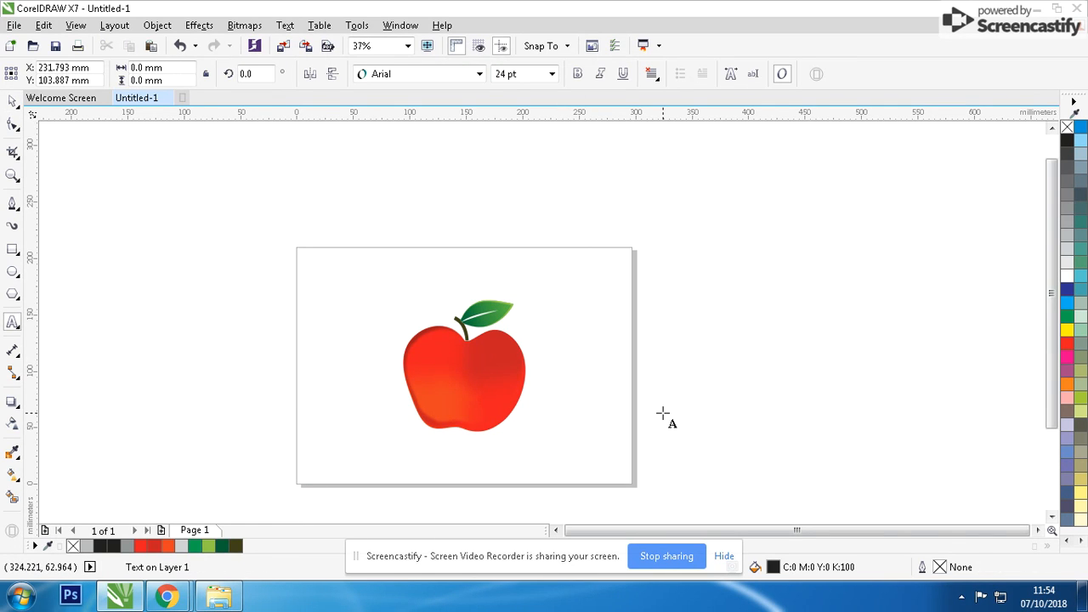
text(APPLE HARVEST FESTIVAL)
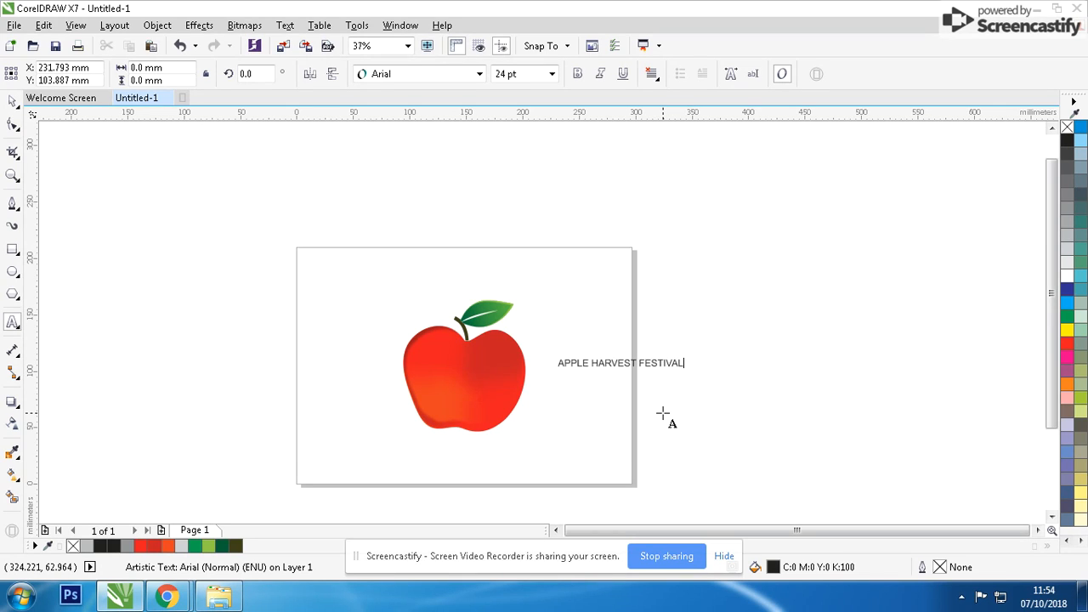
key(Return)
key(Return)
key(ctrl+a)
key(ctrl+e)
scroll(591, 395, up, 1)
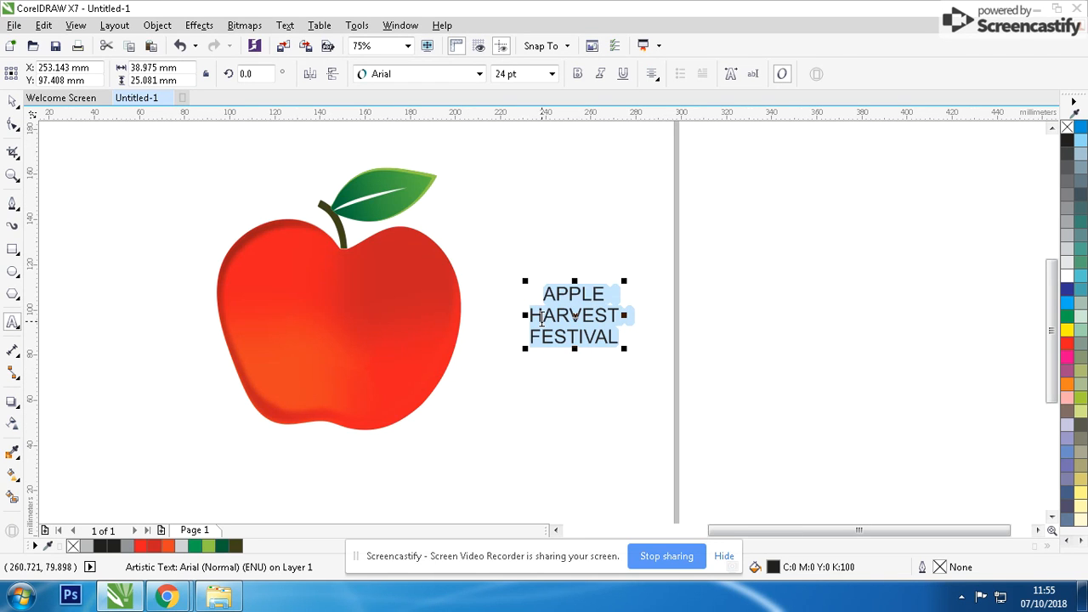
Set the three-line text in the Trajan Pro font with bold style.
click(12, 100)
click(480, 74)
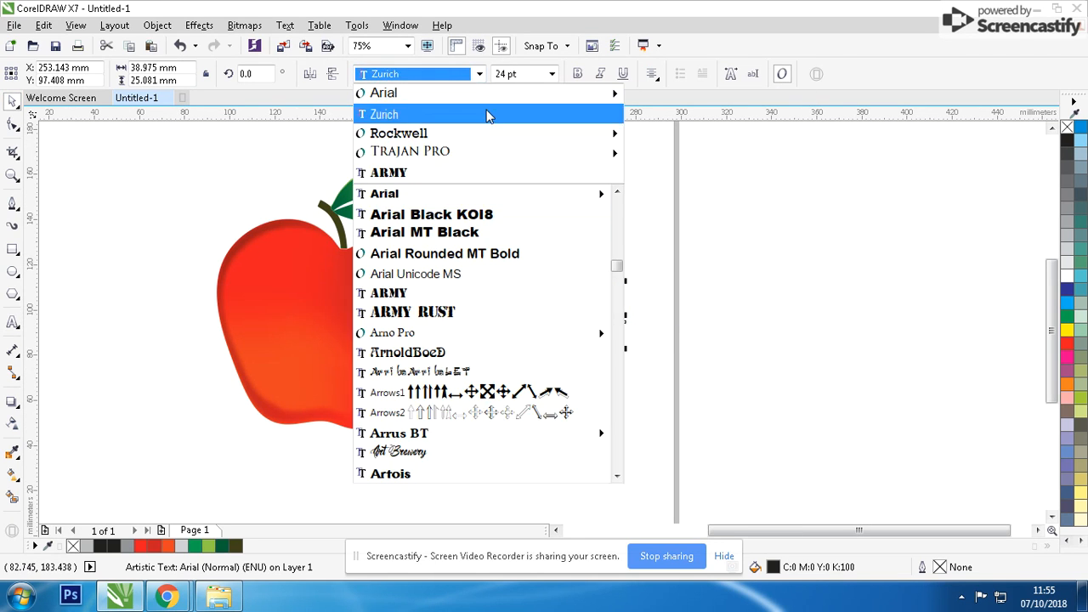
scroll(474, 201, down, 5)
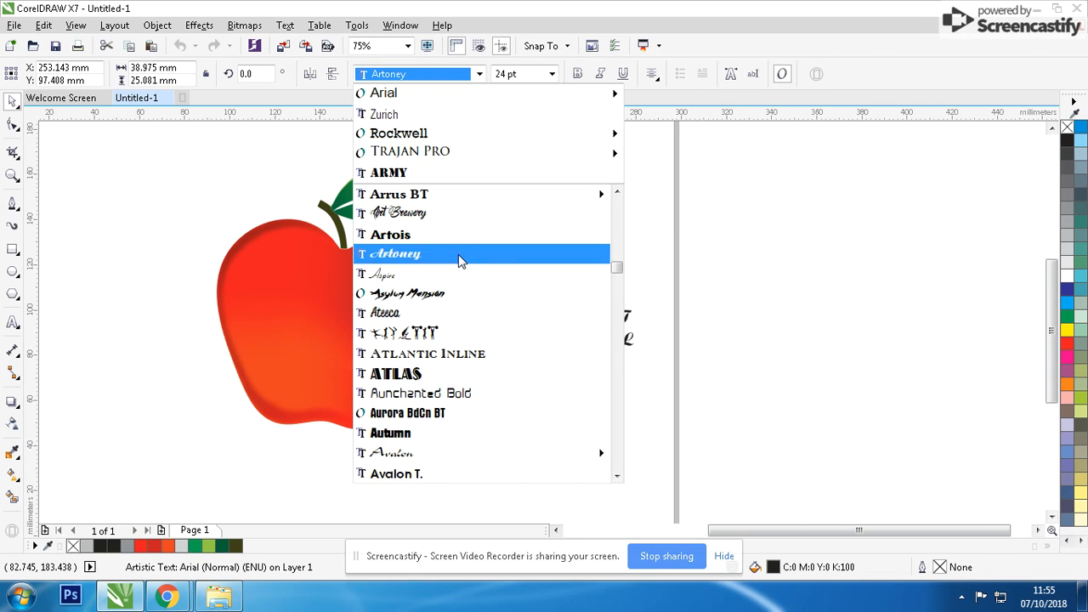
text(Troubled Genius)
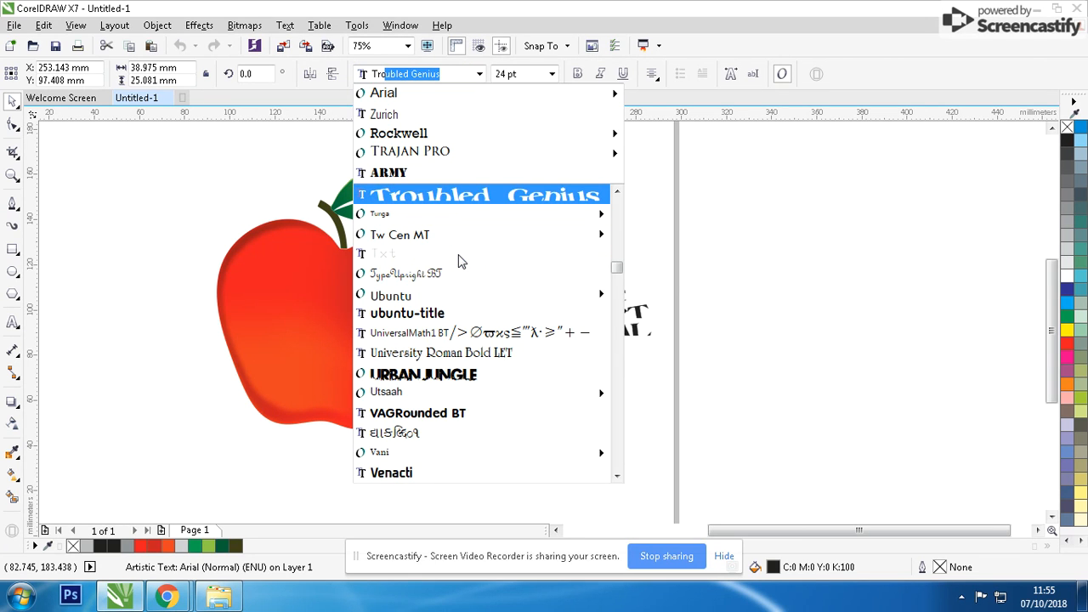
scroll(455, 262, up, 3)
click(421, 243)
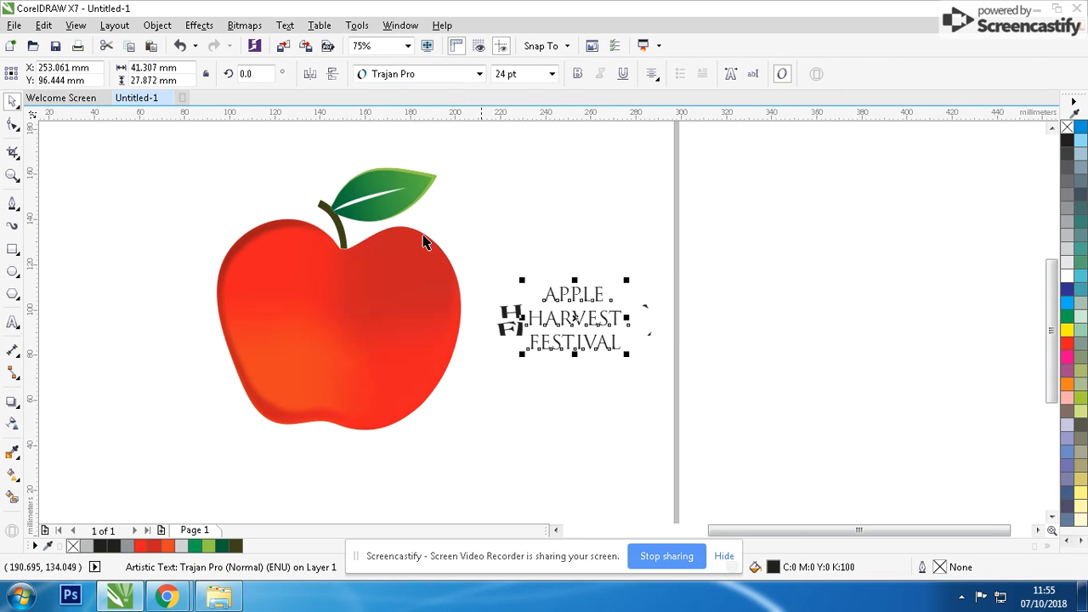
click(579, 80)
Align the text's centre horizontally with the apple group so that it sits on the apple.
shift+click(425, 290)
key(c)
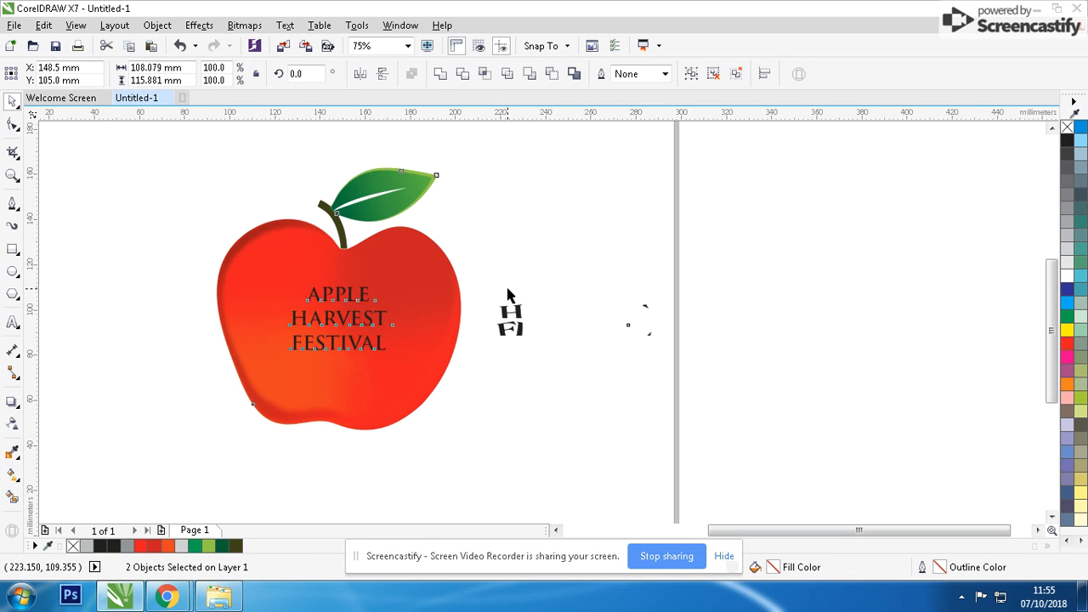
click(621, 335)
Enlarge the three-line text about its centre to about 81 mm wide and shift it slightly down on the apple.
scroll(625, 337, down, 1)
scroll(543, 322, up, 1)
click(422, 333)
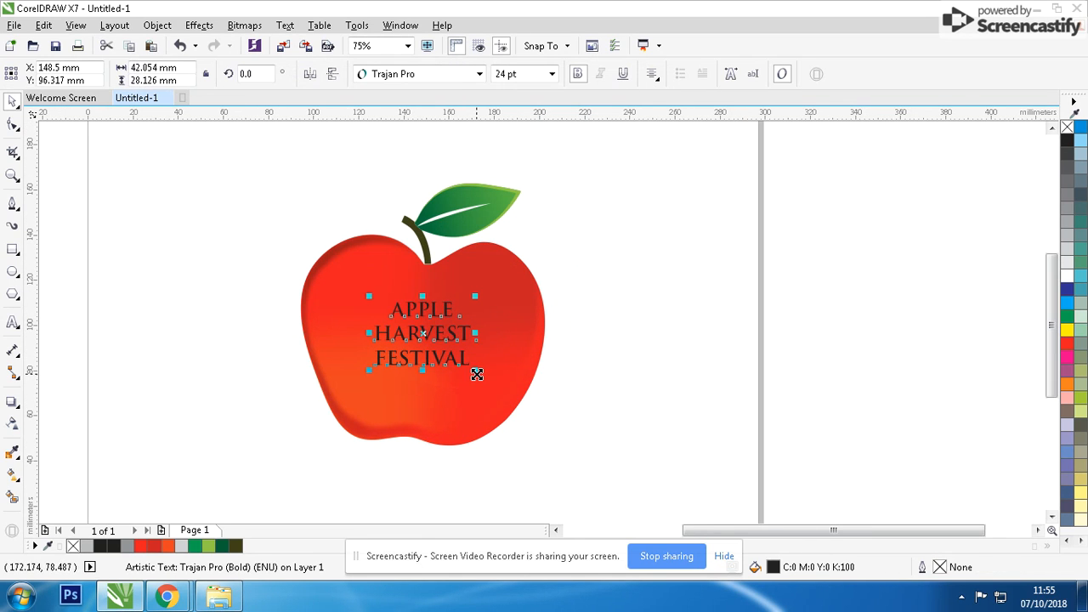
drag(479, 369, 522, 411)
scroll(539, 323, up, 2)
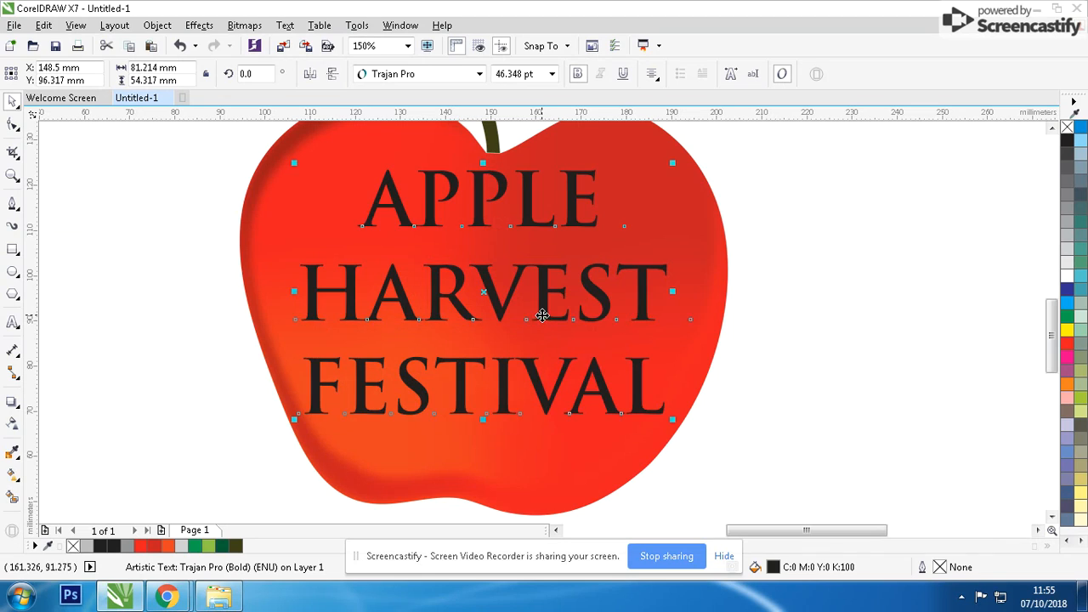
drag(544, 311, 544, 333)
Break the text apart into separate lines, shrinking HARVEST to about 55 mm wide and closing the gaps between the three words.
key(ctrl+k)
click(546, 328)
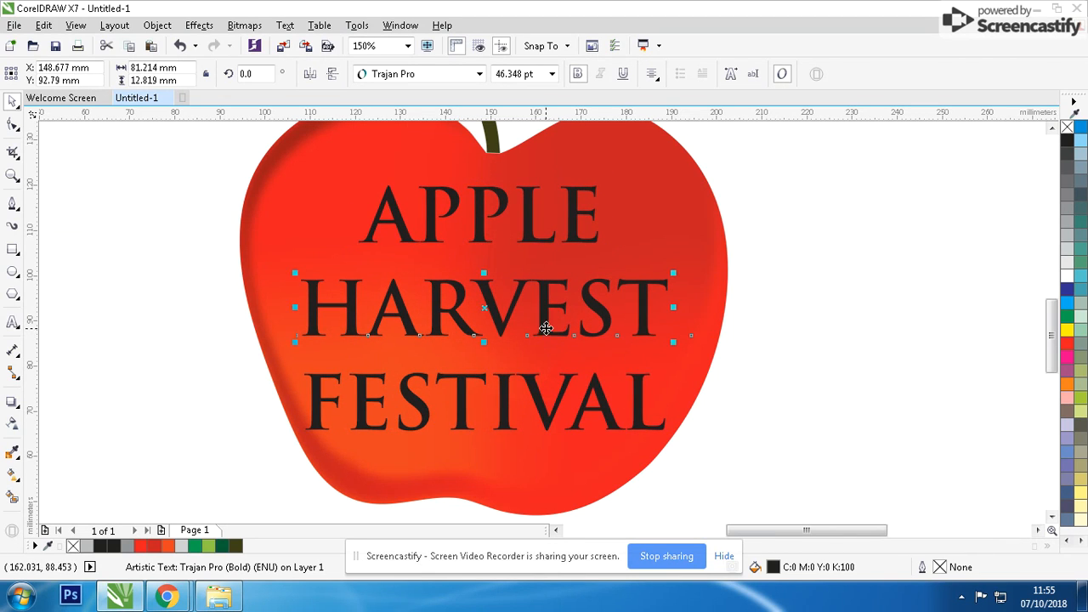
drag(673, 344, 612, 345)
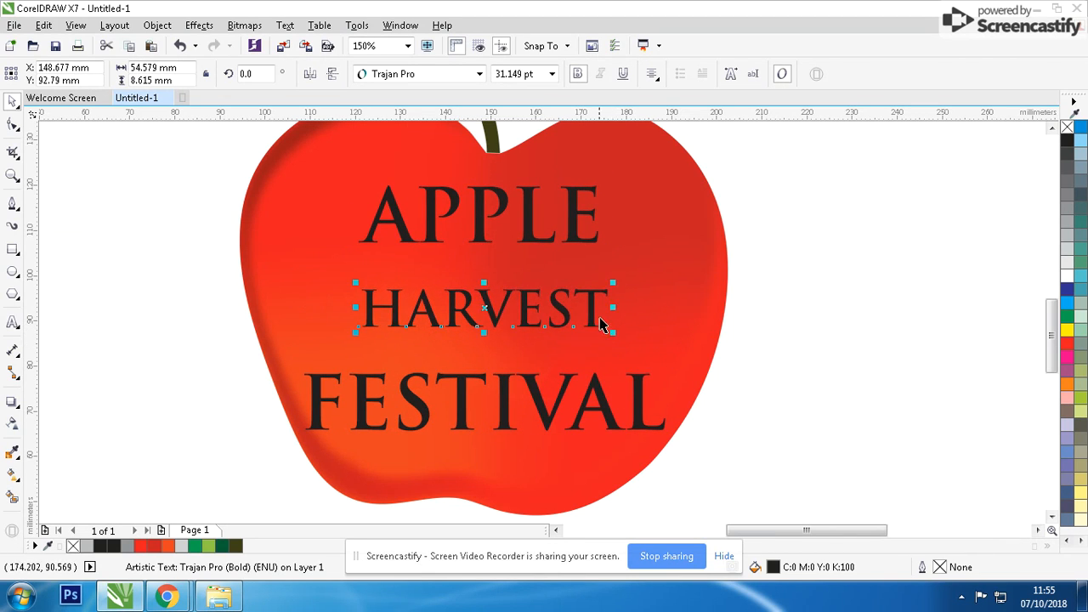
drag(595, 301, 591, 270)
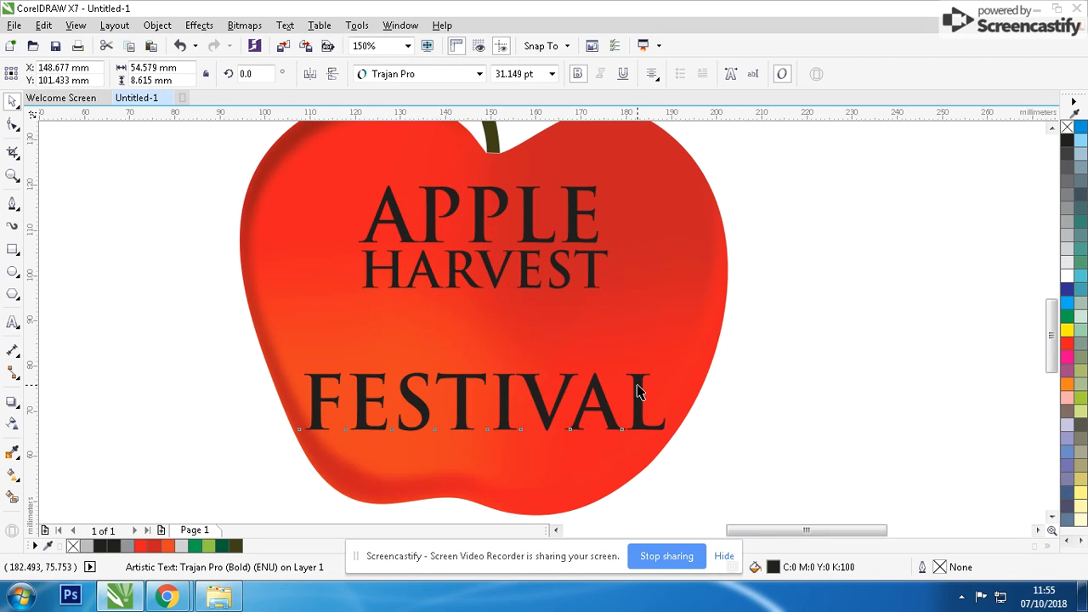
drag(638, 388, 638, 315)
Copy the width of APPLE and apply it to HARVEST so that HARVEST is 53.091 mm wide.
click(594, 287)
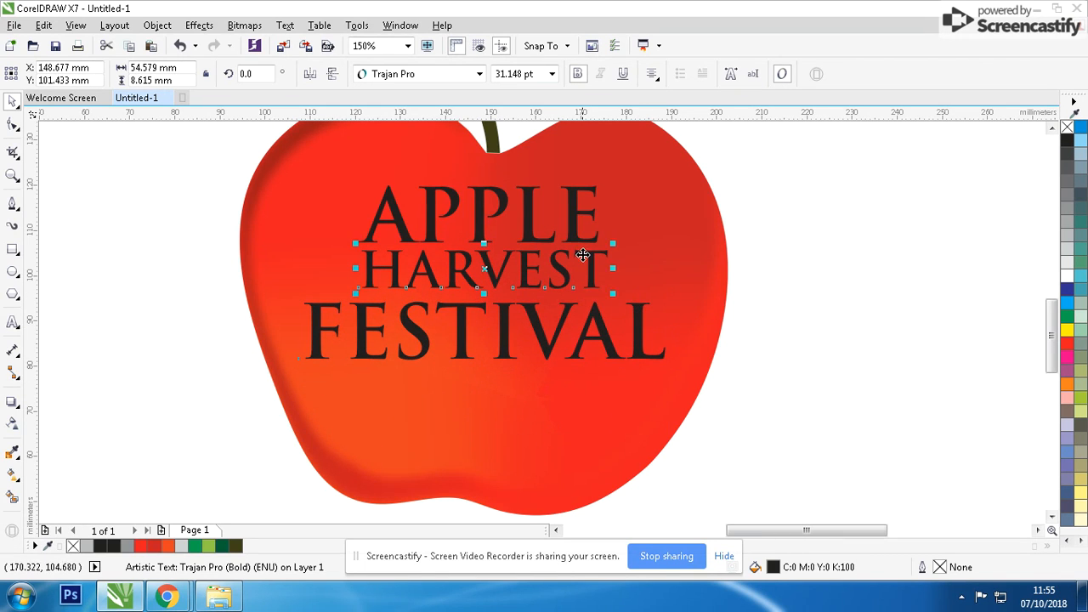
click(573, 243)
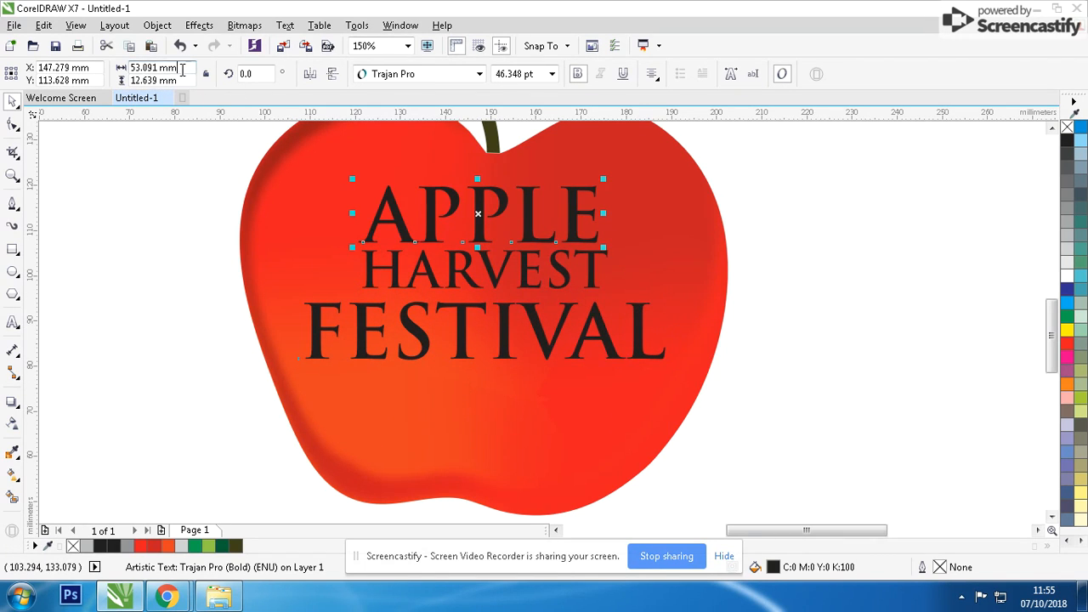
click(390, 285)
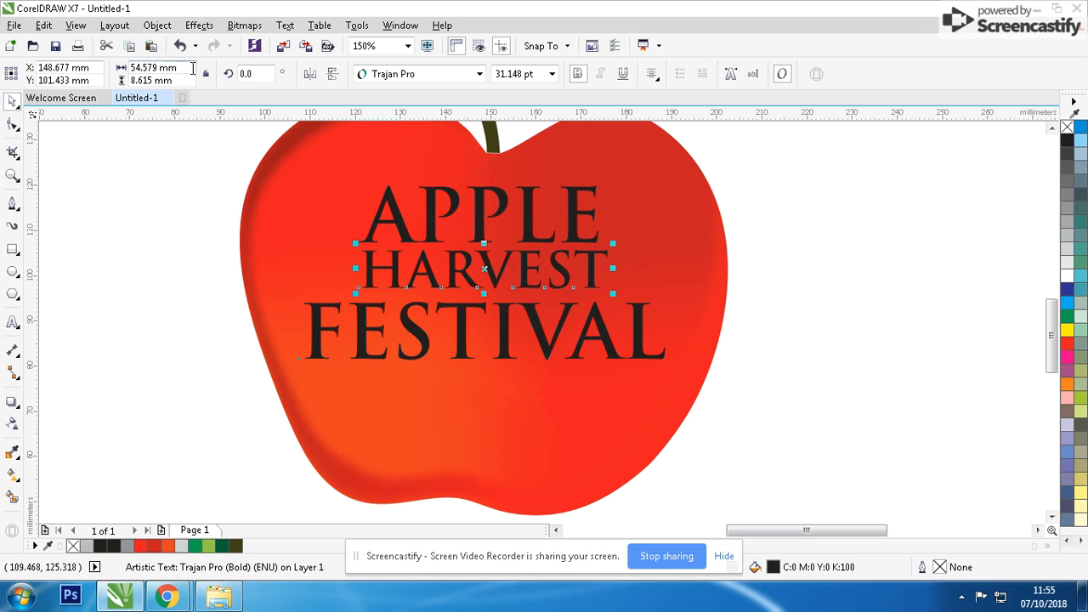
drag(175, 70, 93, 68)
text(53.091 mm)
key(Return)
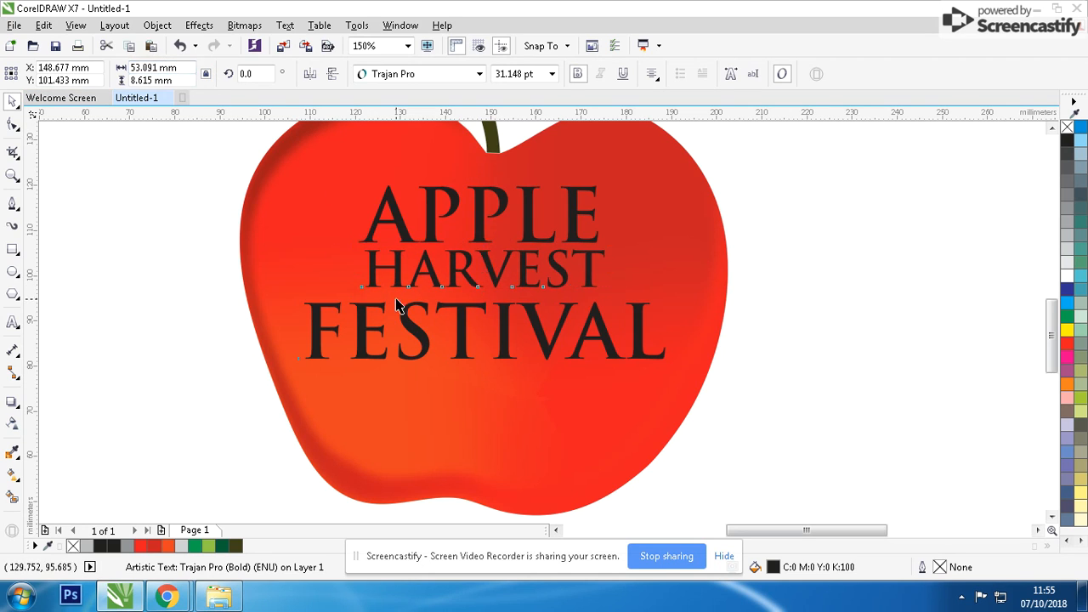
Set the width of FESTIVAL to 53.091 mm and move it up close beneath HARVEST.
click(355, 305)
drag(187, 70, 130, 68)
text(53.091 mm)
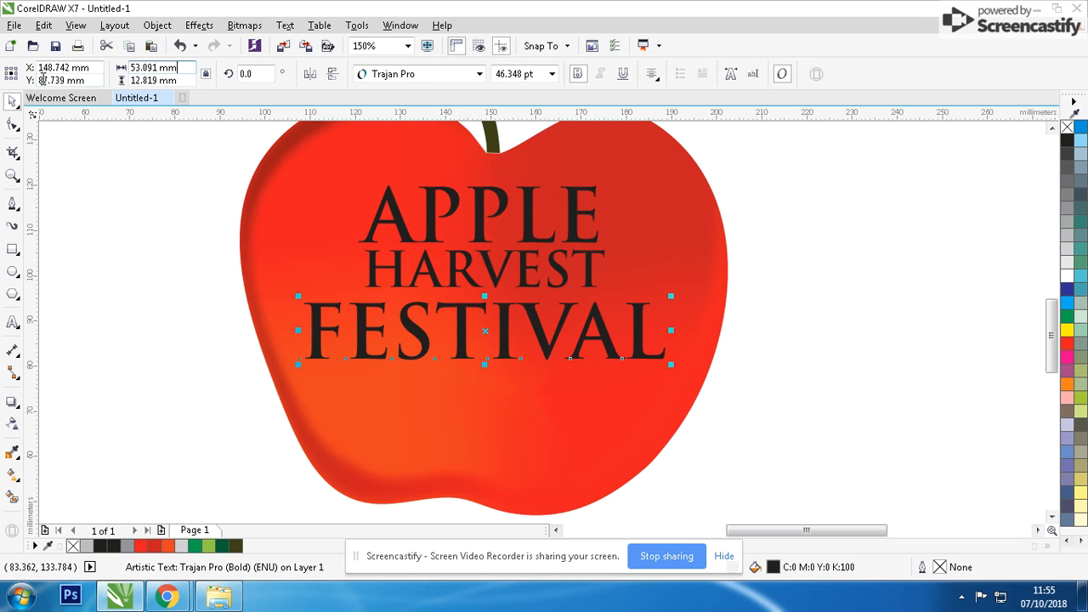
key(Return)
drag(522, 320, 522, 308)
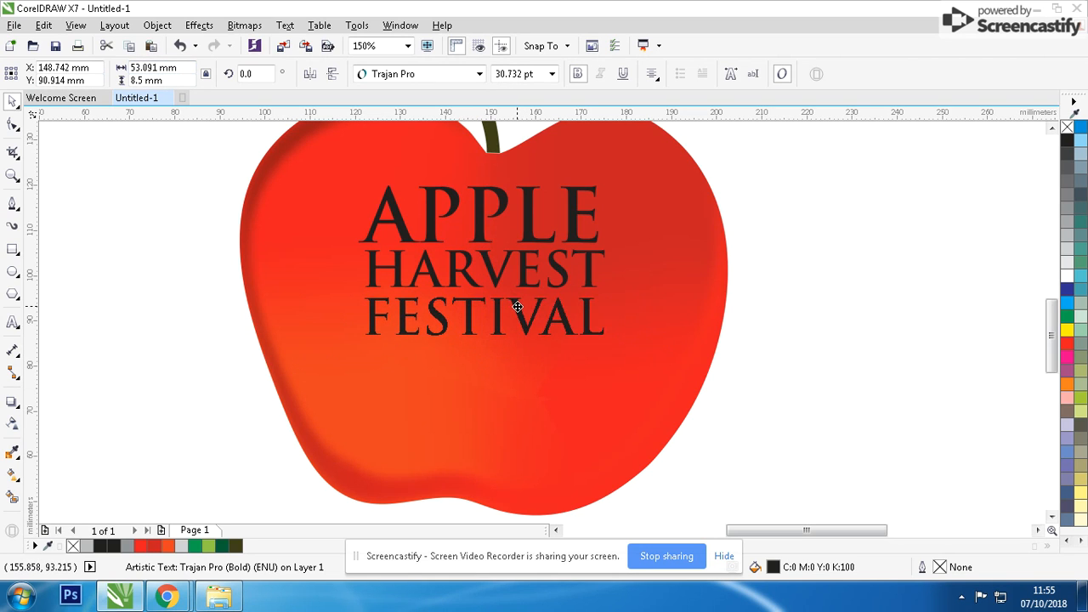
Group the three text lines and centre the group horizontally and vertically on the apple.
drag(686, 352, 265, 174)
key(ctrl+g)
shift+click(666, 284)
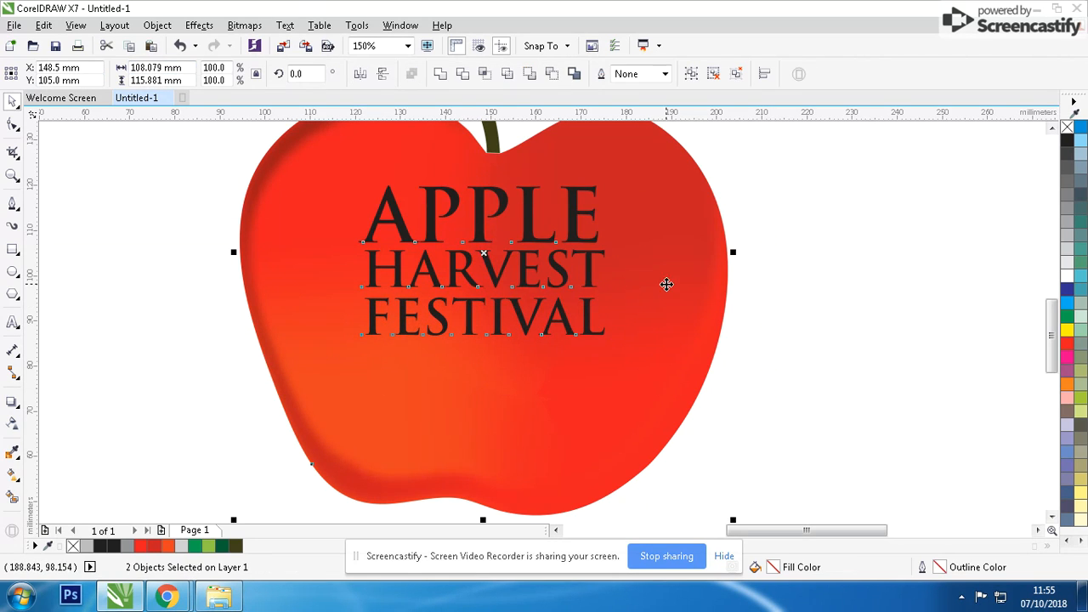
key(c)
key(e)
click(857, 223)
Enlarge the text group to about 69 mm wide, and ungroup it to space the three lines further apart vertically.
drag(578, 190, 646, 191)
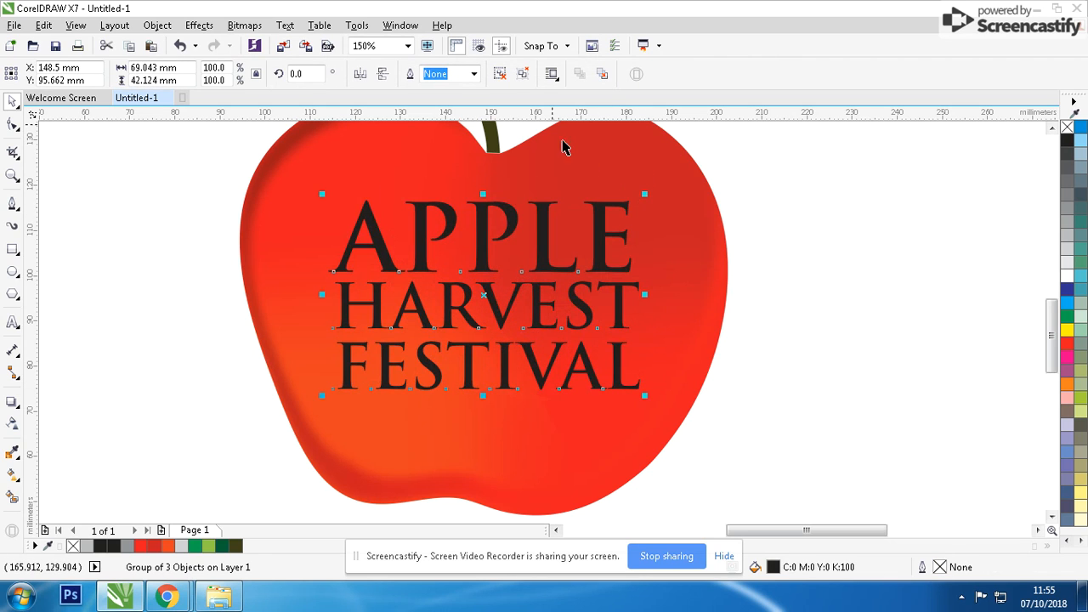
click(525, 74)
drag(771, 256, 260, 461)
drag(387, 403, 387, 413)
drag(219, 337, 655, 432)
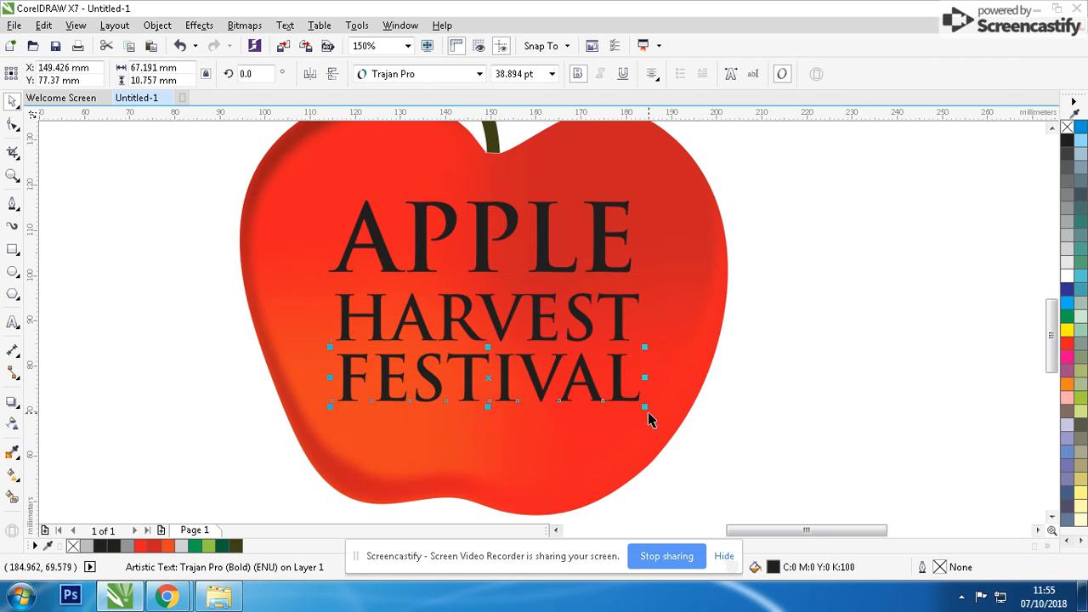
key(Down)
scroll(529, 311, down, 1)
drag(625, 391, 625, 390)
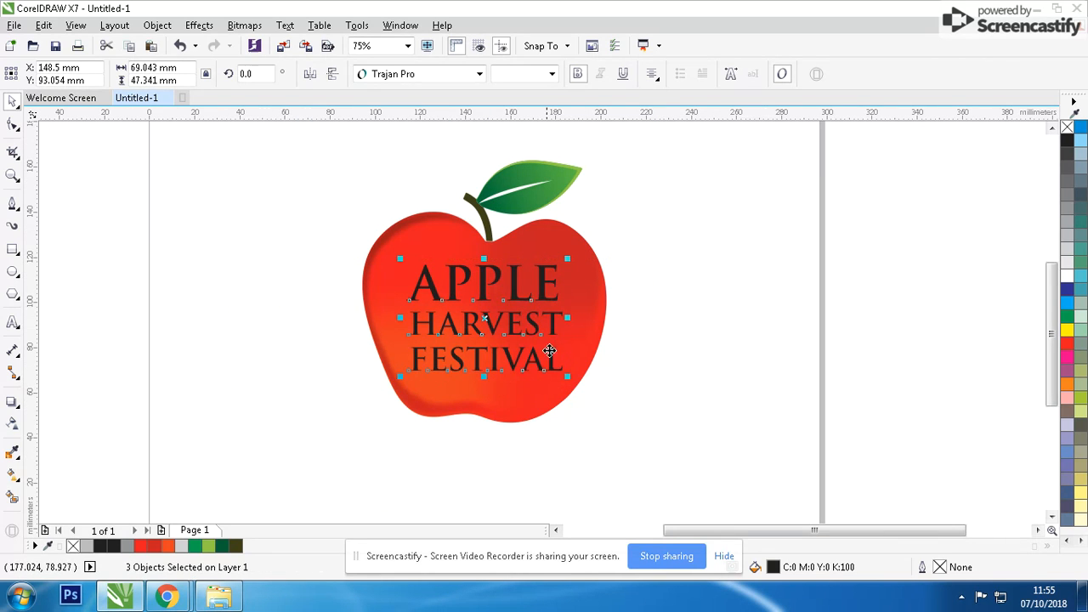
Enlarge all three text lines together to about 78 mm wide and fill them with white.
drag(569, 256, 579, 250)
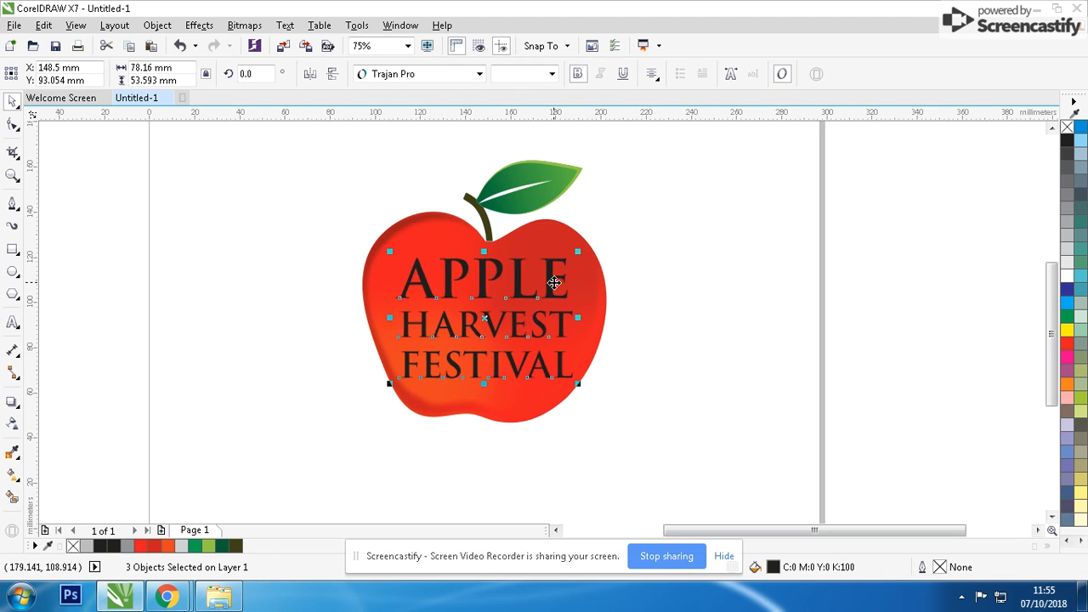
drag(551, 284, 551, 283)
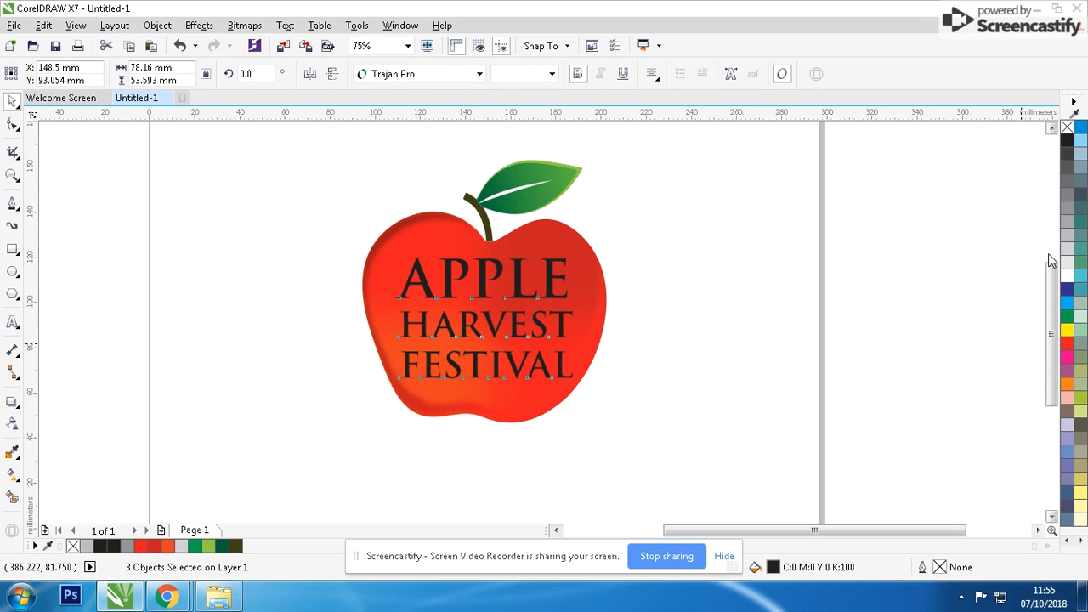
click(1067, 276)
click(630, 352)
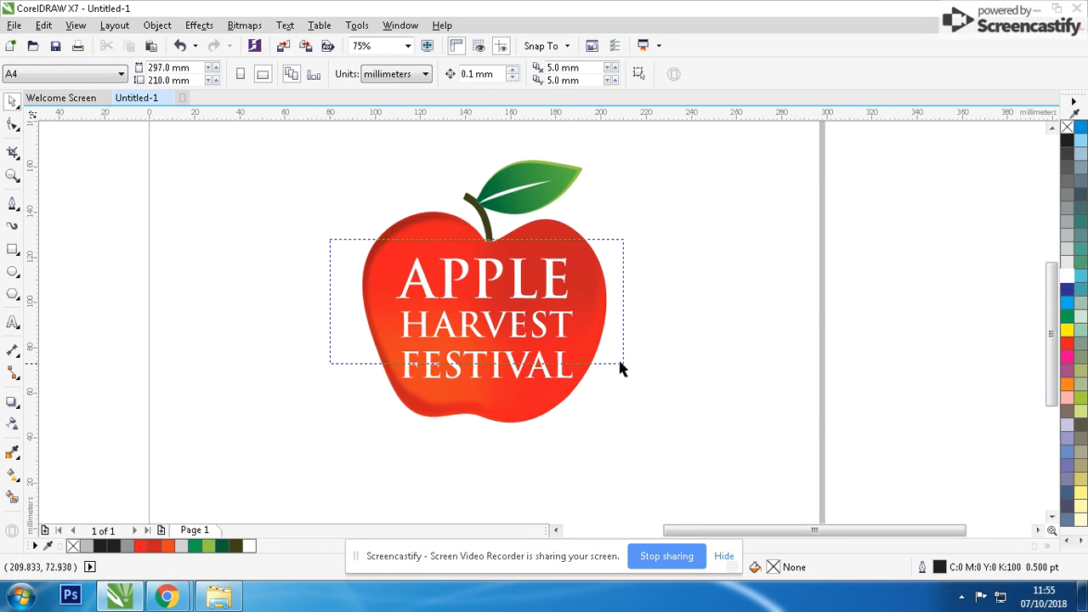
Scale the three white text lines down slightly and align them so that their left and right edges line up.
drag(620, 367, 669, 420)
scroll(544, 328, up, 2)
shift+click(719, 332)
click(768, 331)
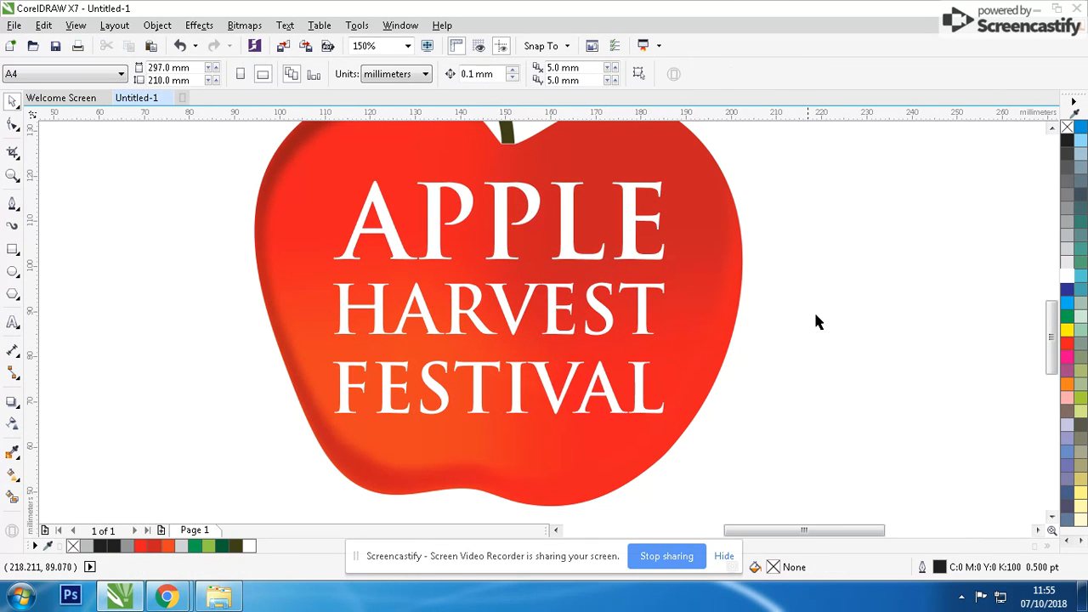
Examine the finished apple and its text, ending with a full-screen preview.
scroll(569, 308, down, 1)
scroll(547, 328, down, 1)
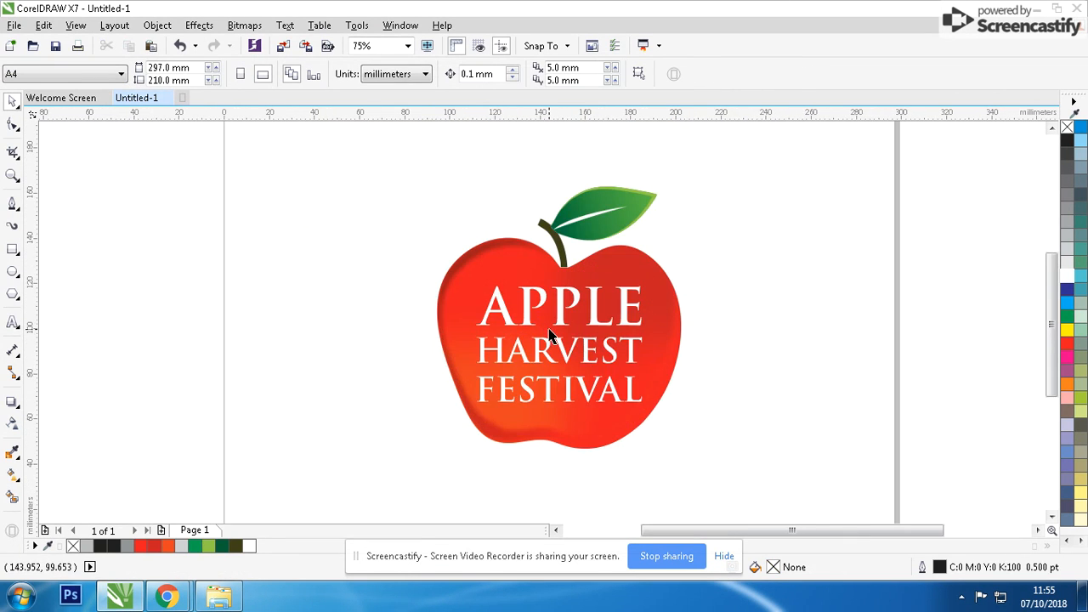
scroll(549, 335, up, 1)
key(F9)
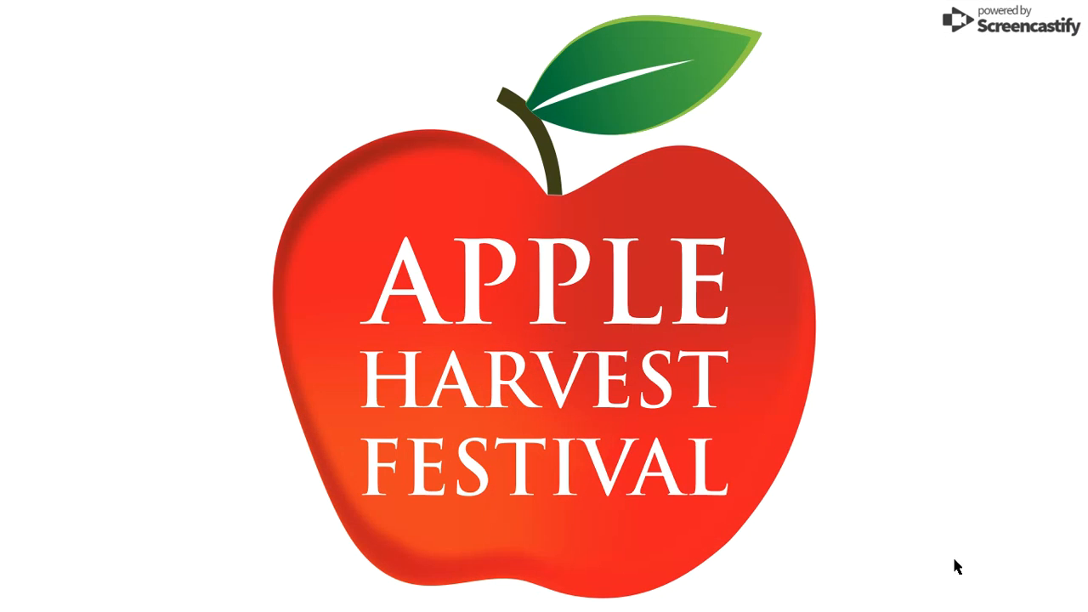